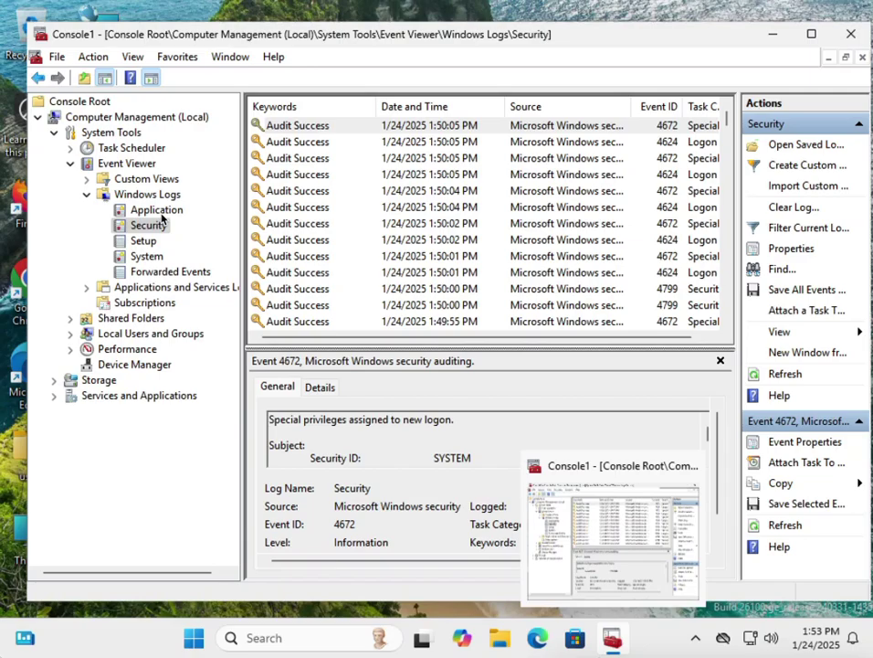
Switch between the Application and Security logs, ending on Security, then expand Local Users and Groups to Users
left_click(161, 213)
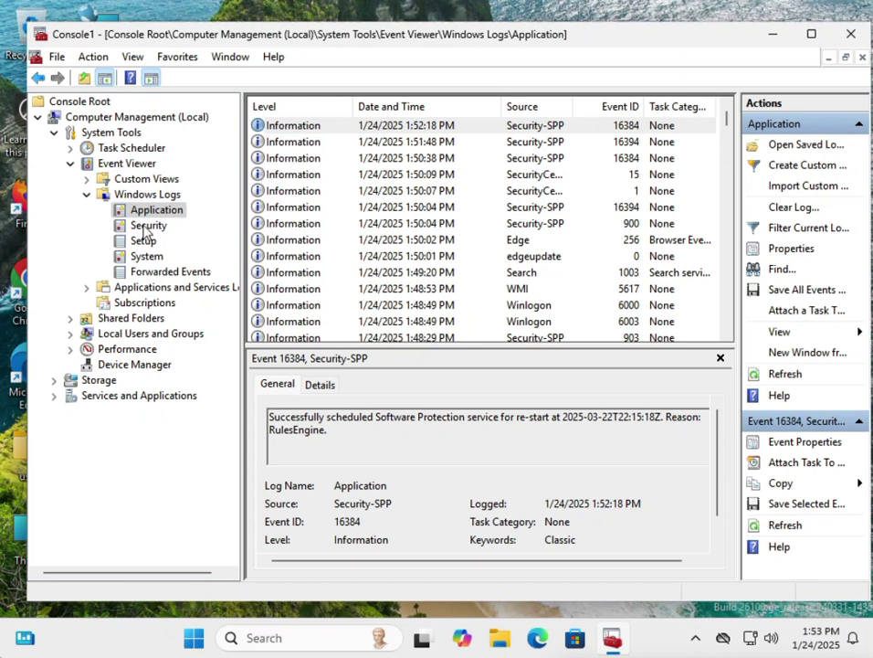
left_click(145, 227)
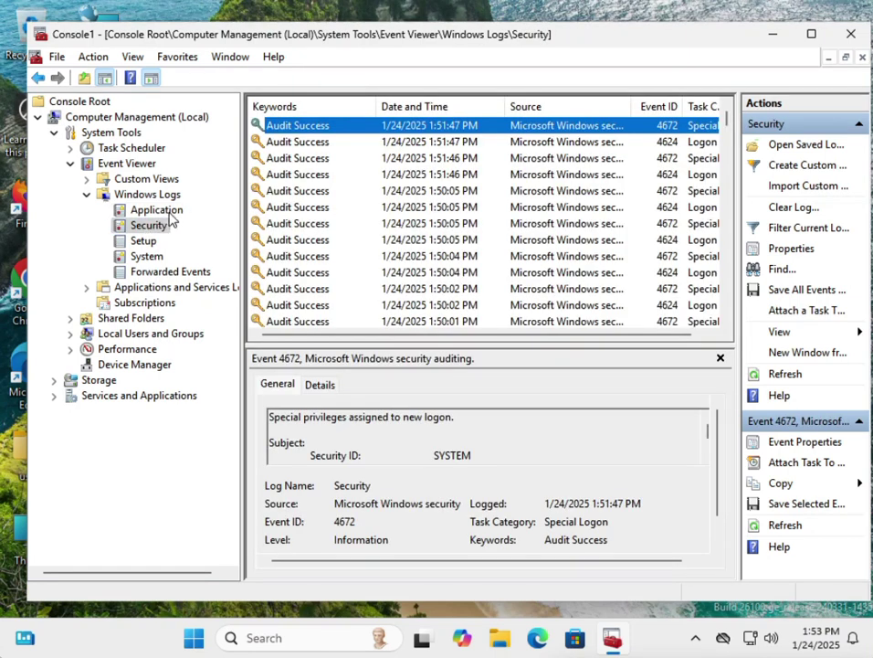
left_click(167, 212)
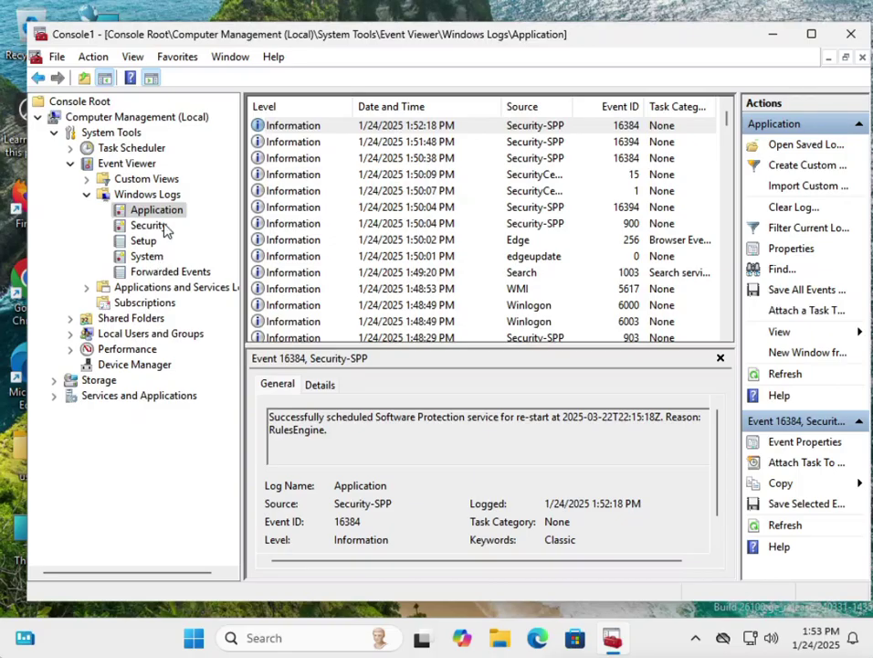
left_click(160, 228)
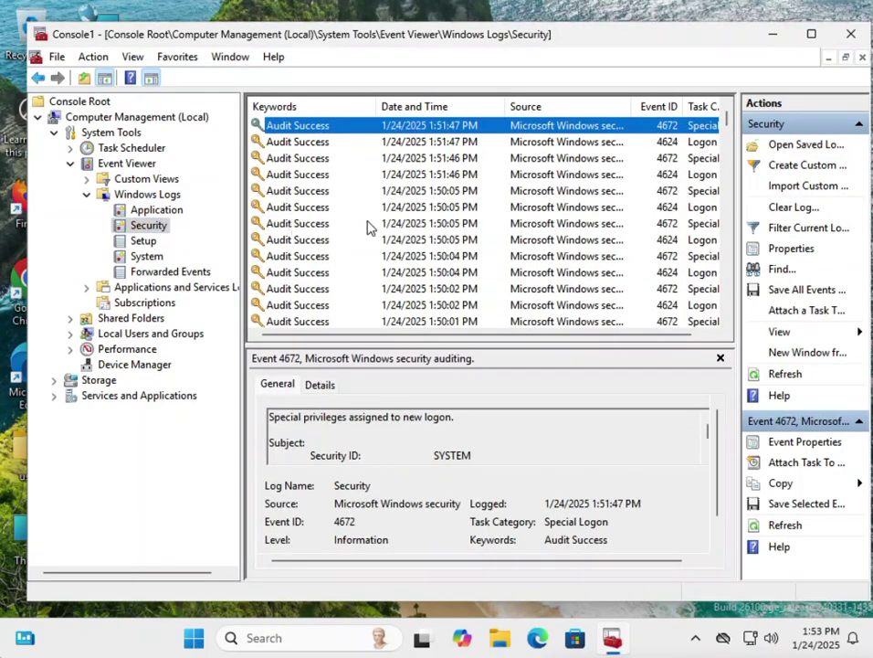
left_click(71, 336)
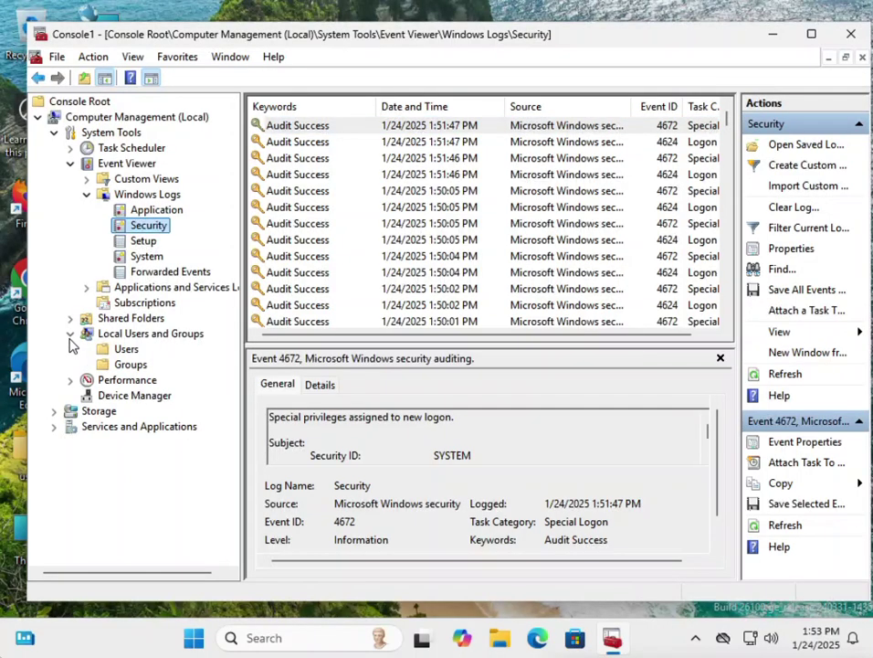
left_click(124, 350)
Create a local user named superman with a confirmed password, then close the New User form
right_click(356, 339)
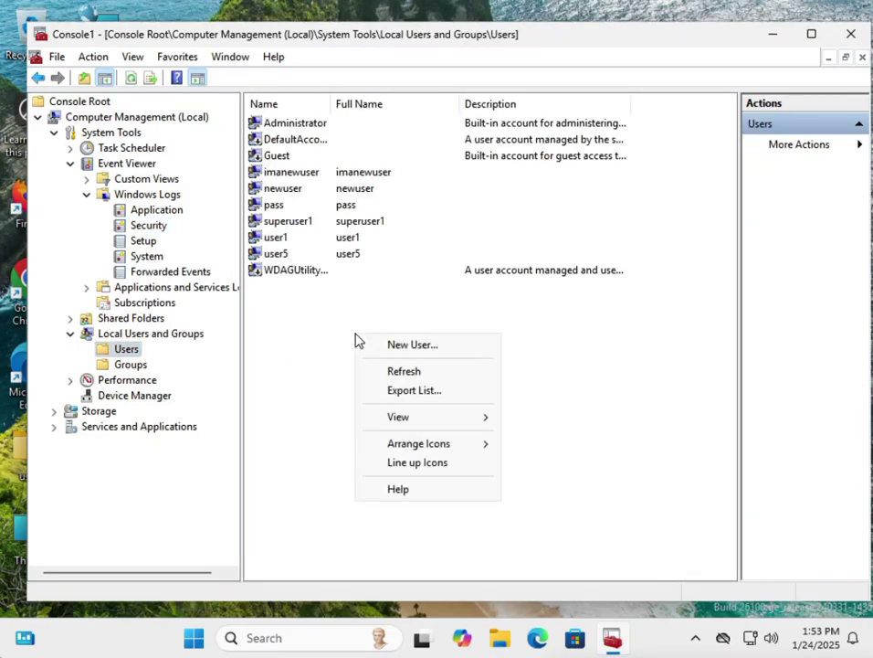
left_click(418, 347)
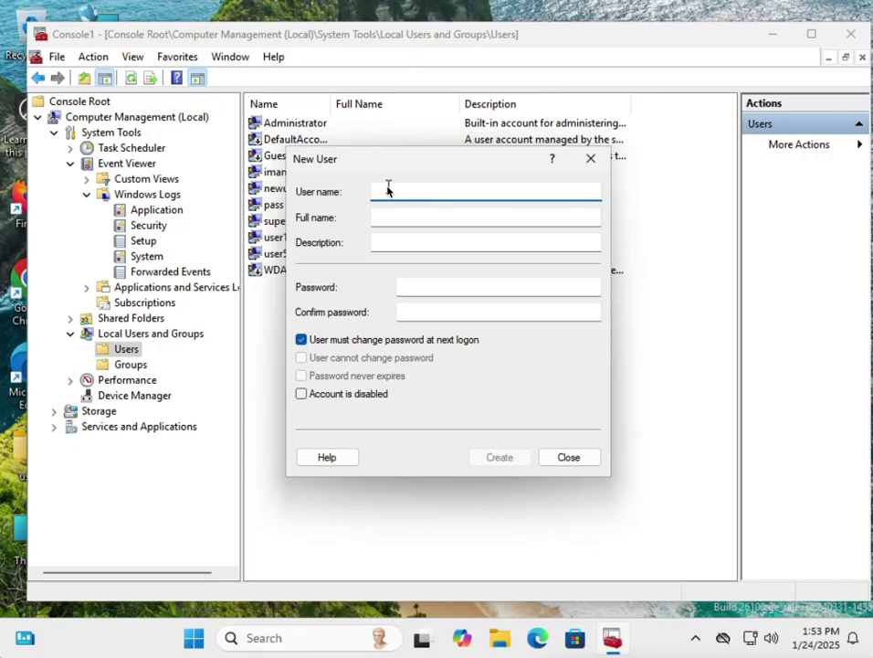
type("sup")
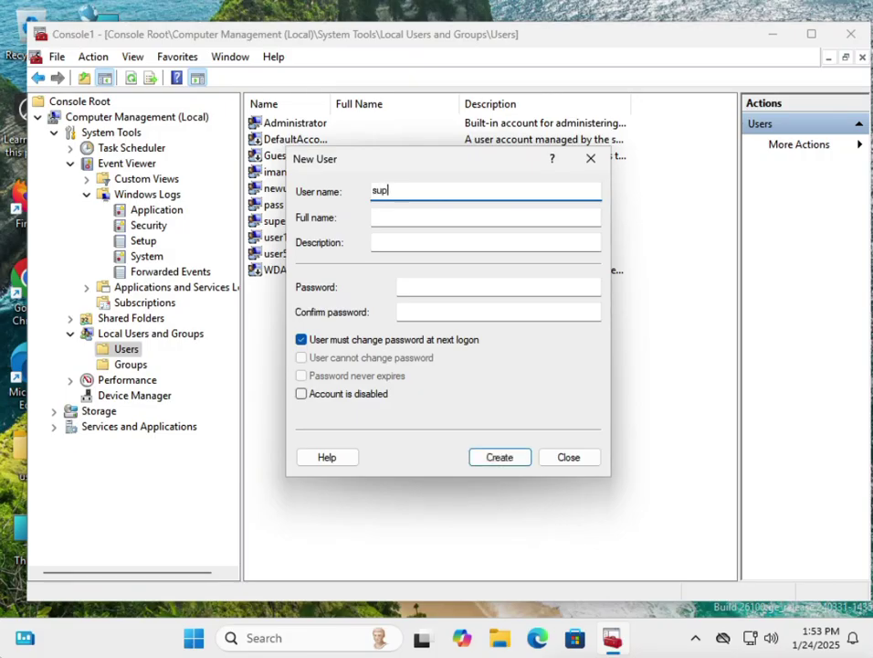
type("erman")
key("Tab")
key("Tab")
key("Tab")
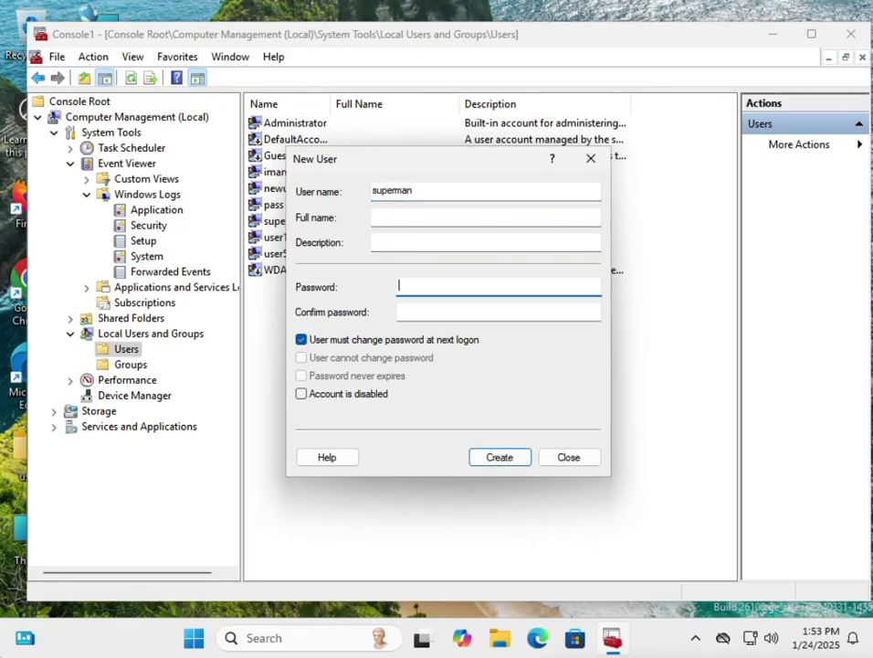
type("*********")
key("Tab")
type("**")
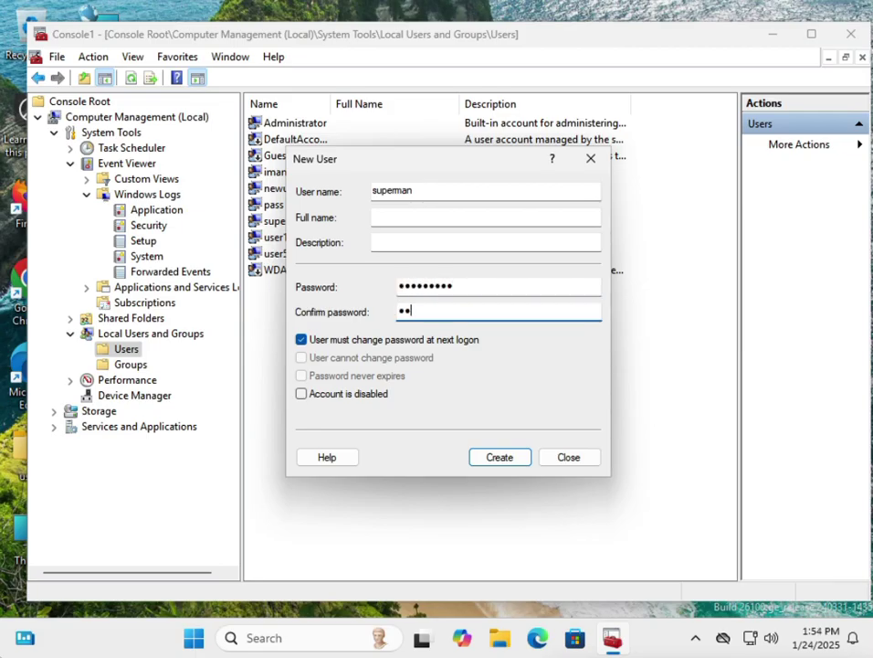
type("*******")
left_click(499, 457)
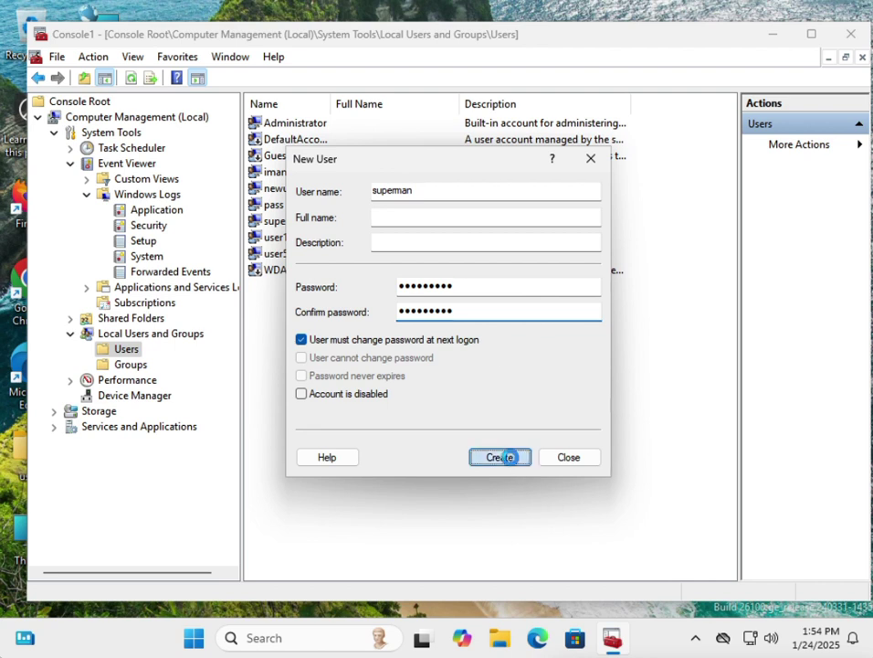
left_click(568, 457)
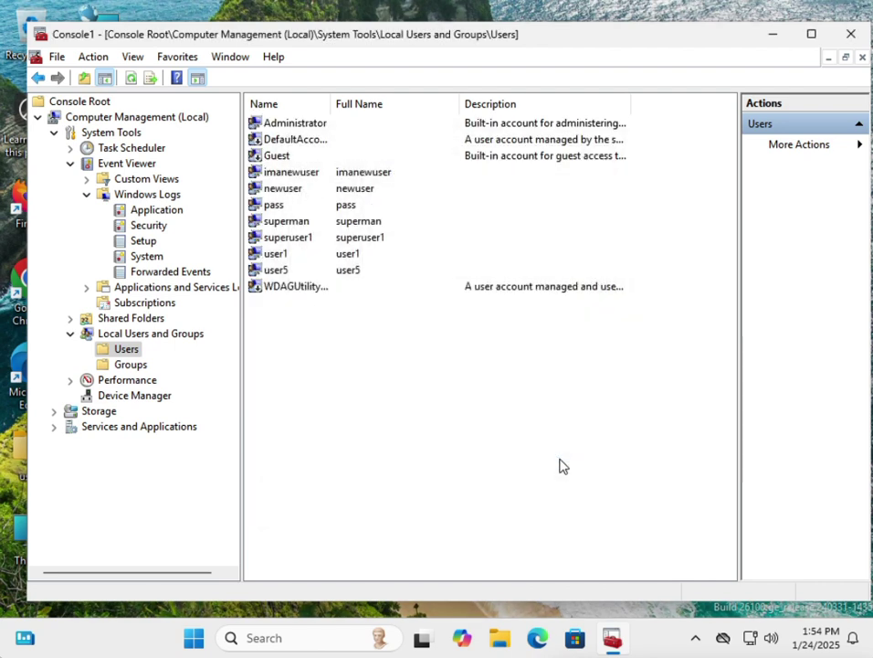
In the Security log, open and review event 4720, 'A user account was created', then close it
left_click(150, 227)
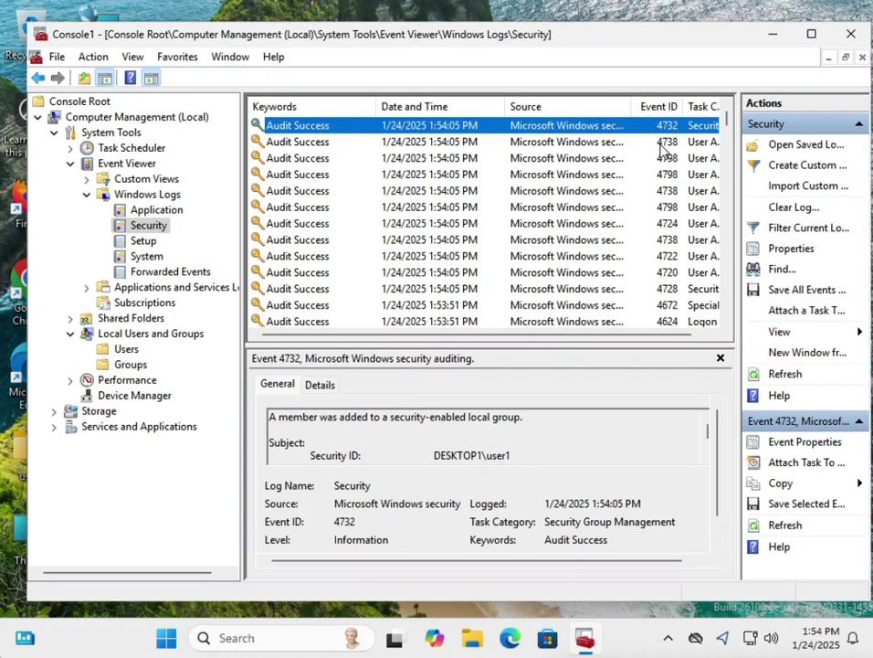
left_click(619, 274)
double_click(619, 274)
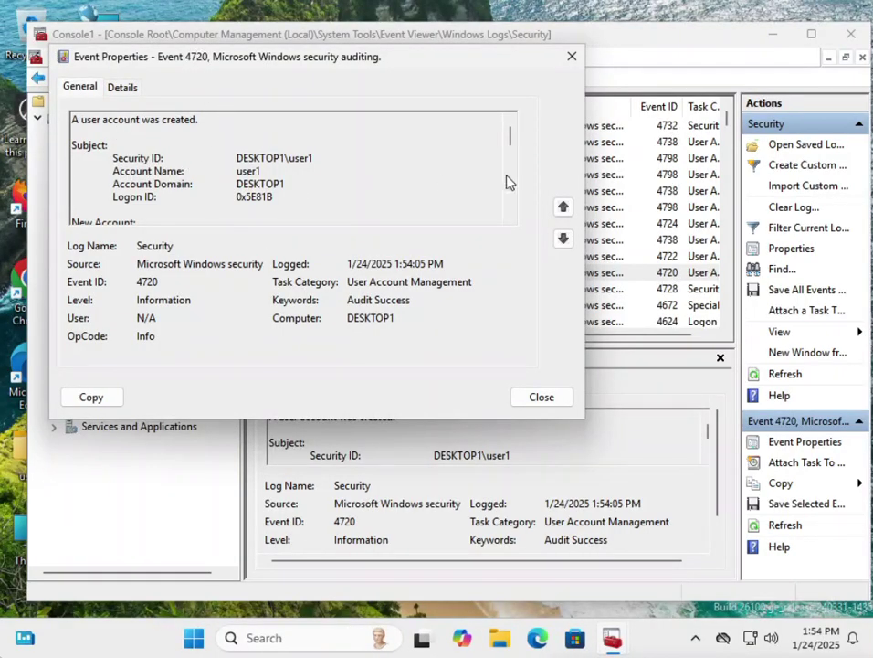
left_click_drag(511, 138, 513, 149)
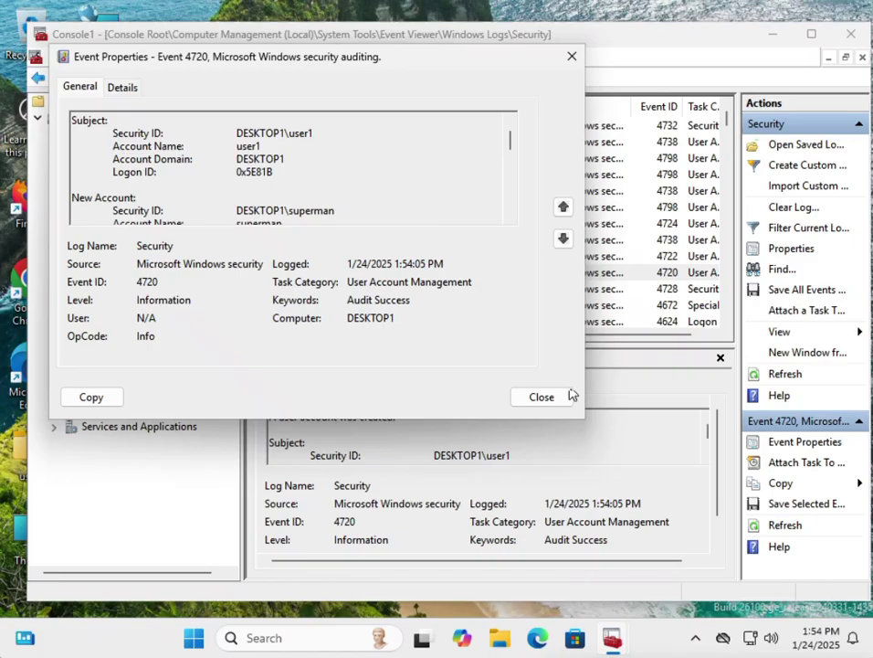
left_click(542, 397)
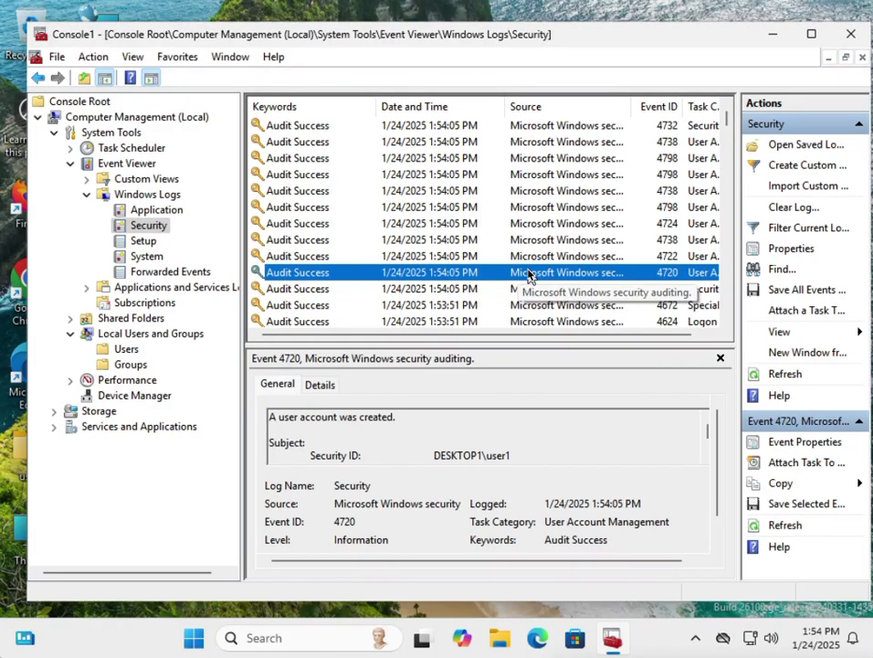
Attach a new task to the Security event 4720 entry, opening the Create Basic Task Wizard
right_click(444, 278)
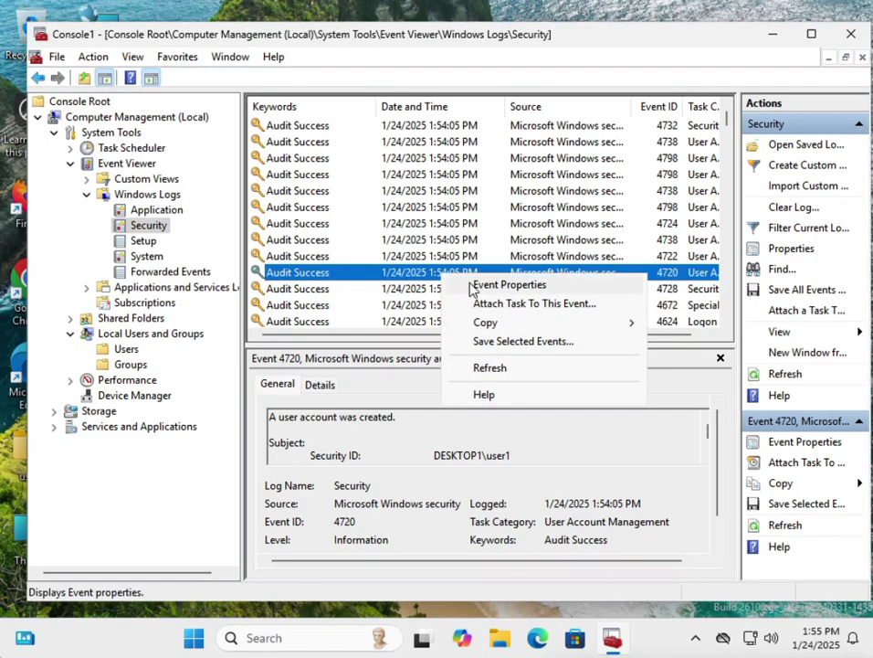
left_click(308, 273)
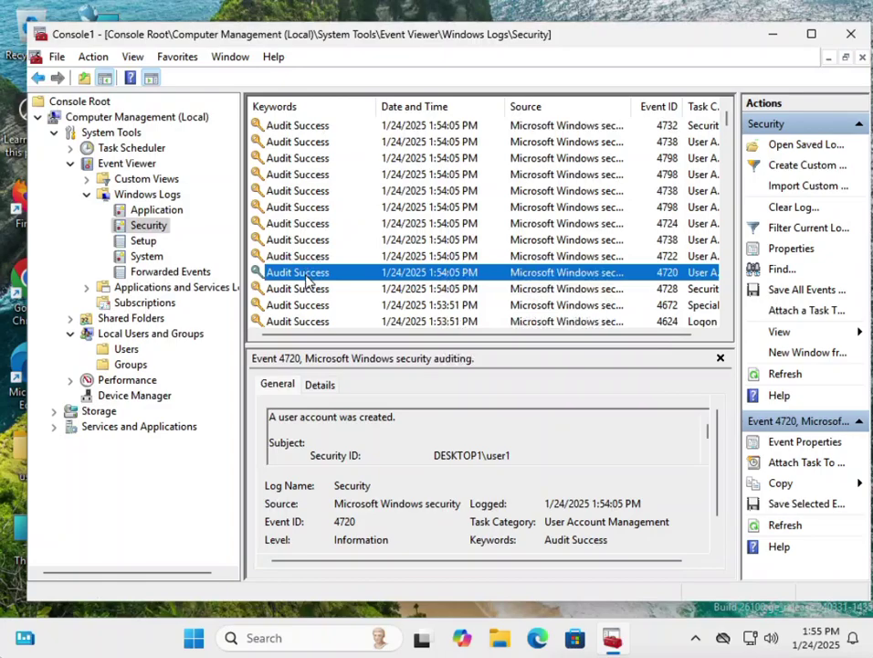
right_click(656, 276)
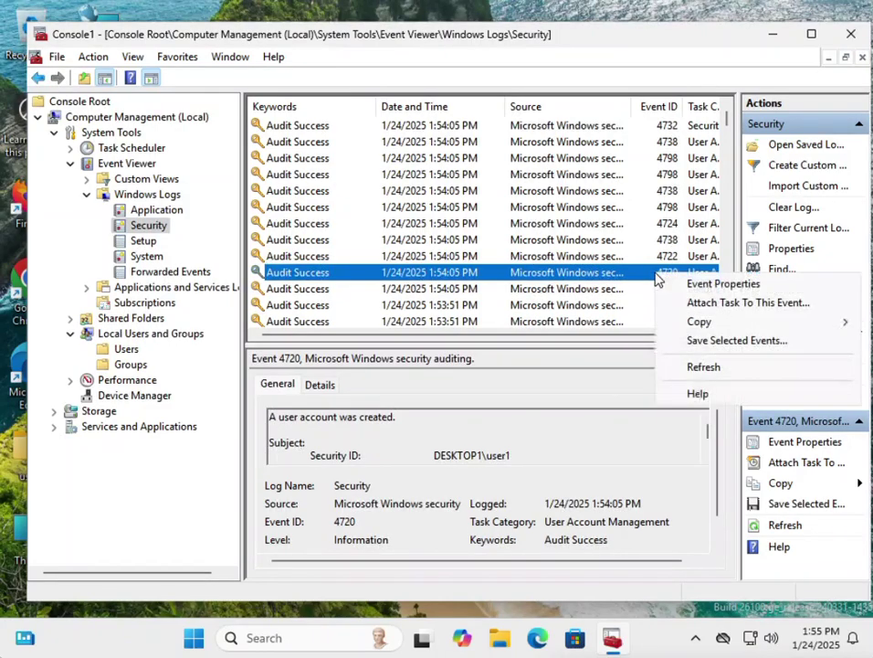
left_click(691, 304)
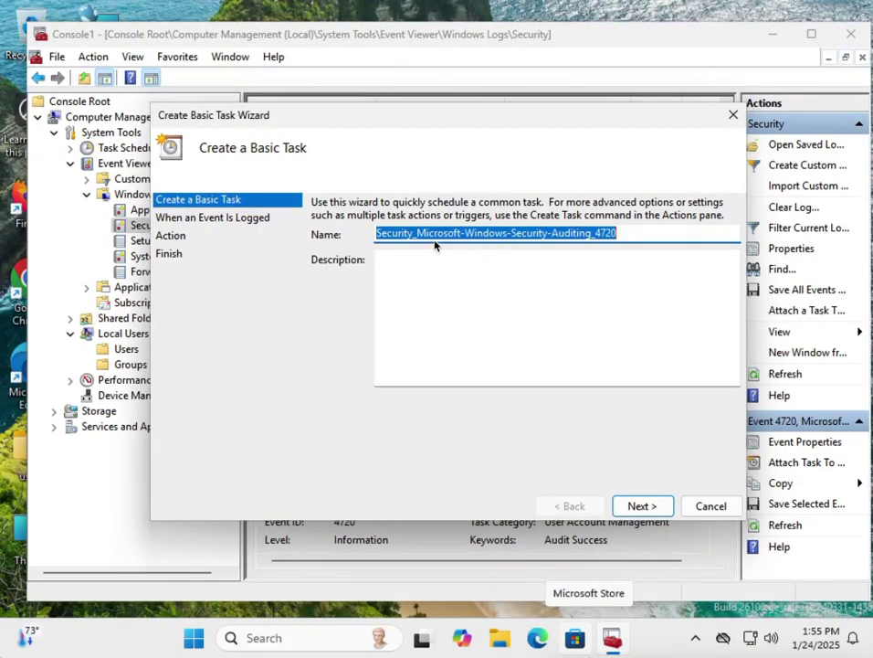
Name the task NewUSer-ID-4720, keep the event 4720 trigger, and choose Start a program as the action
left_click(596, 235)
left_click_drag(595, 234, 363, 233)
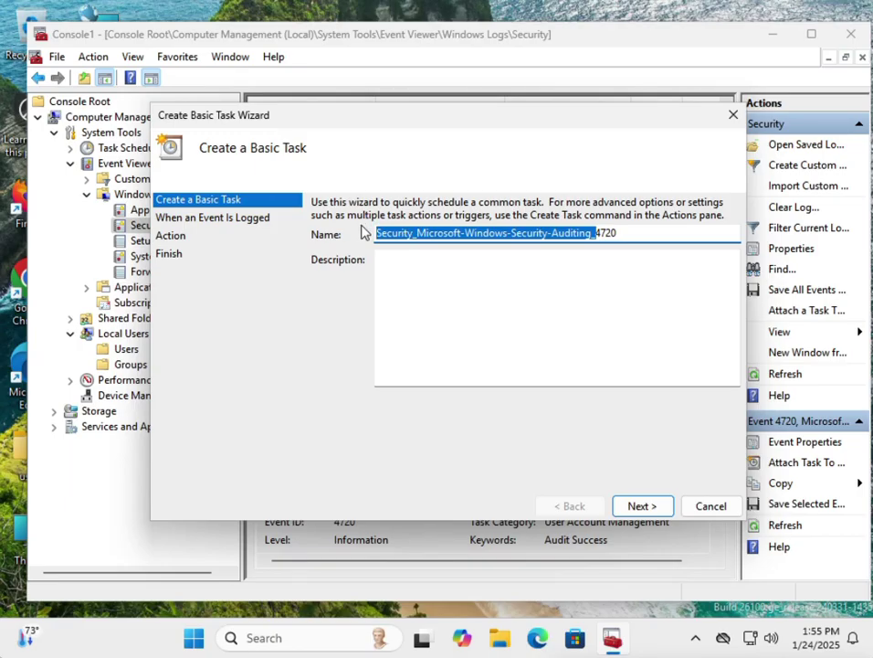
type("NewUSer-ID")
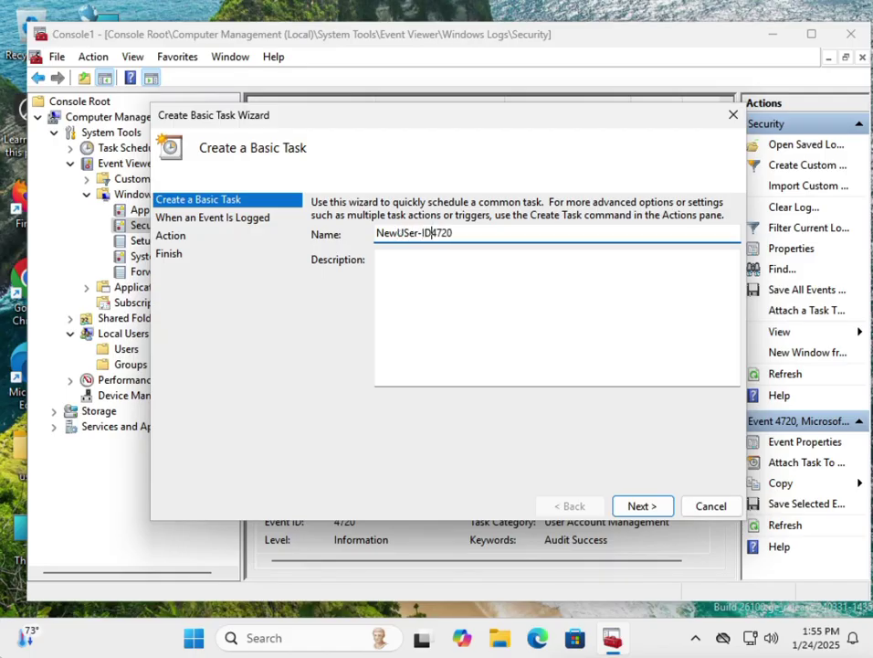
type("-")
left_click(411, 296)
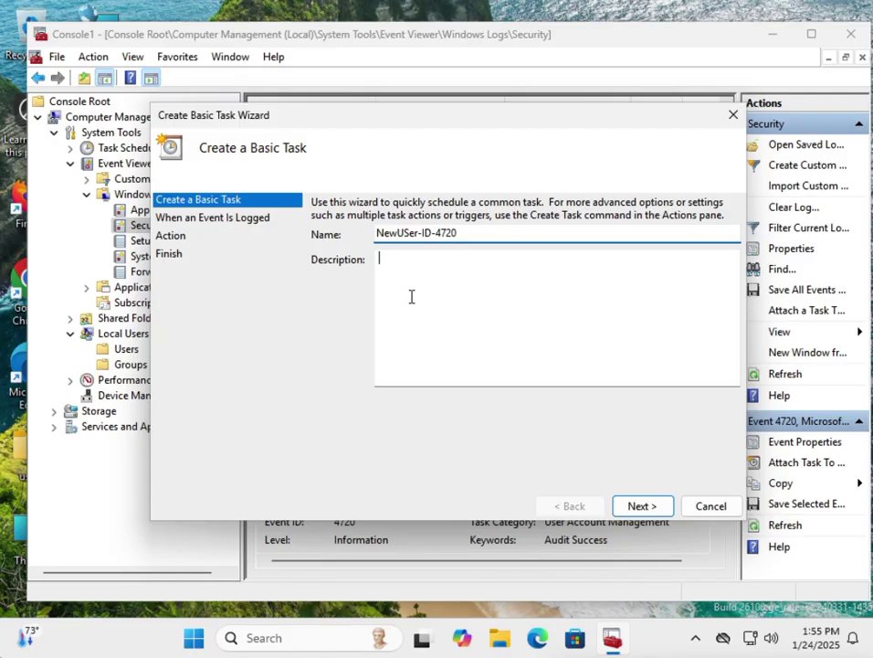
left_click(641, 507)
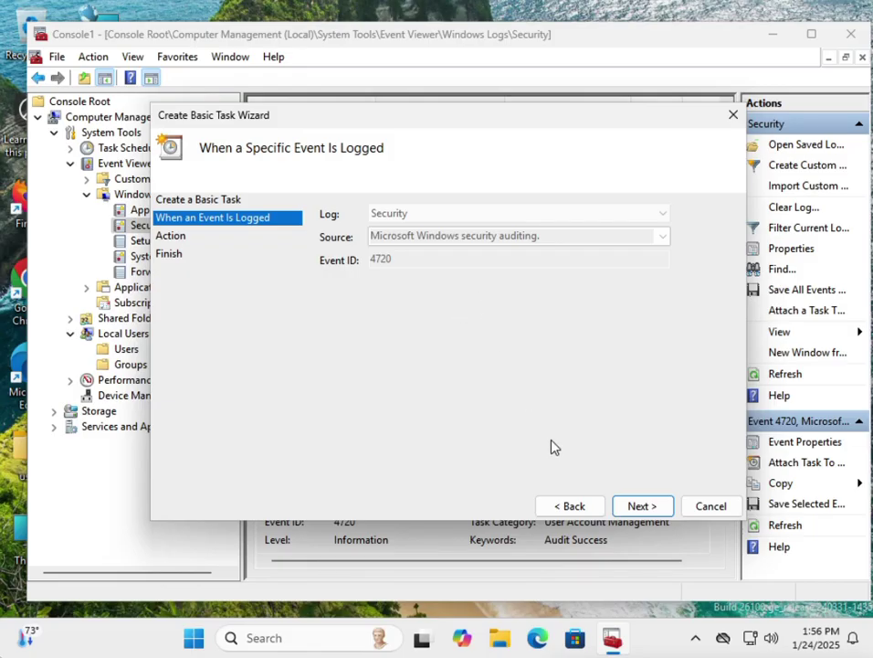
left_click(645, 505)
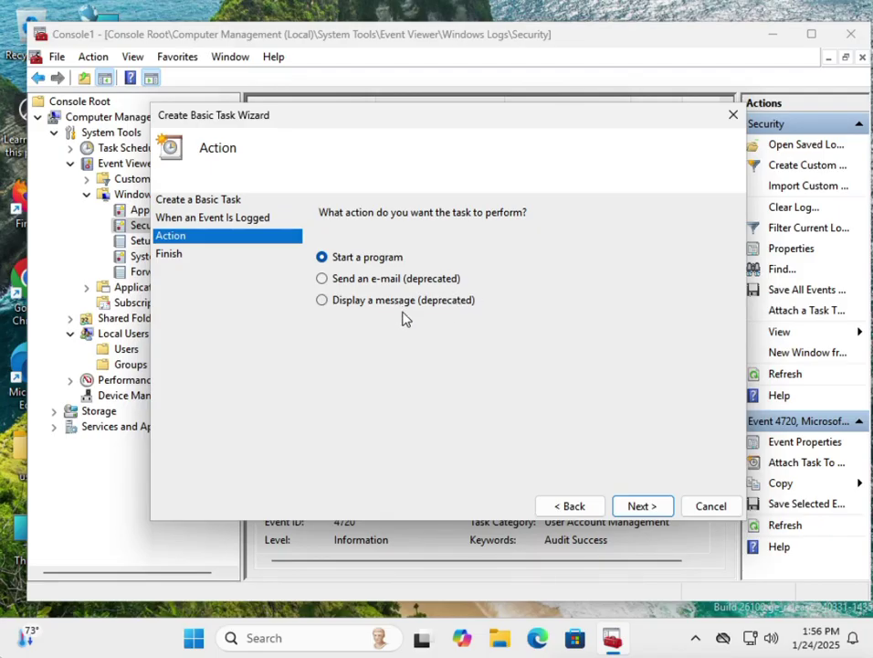
left_click(652, 508)
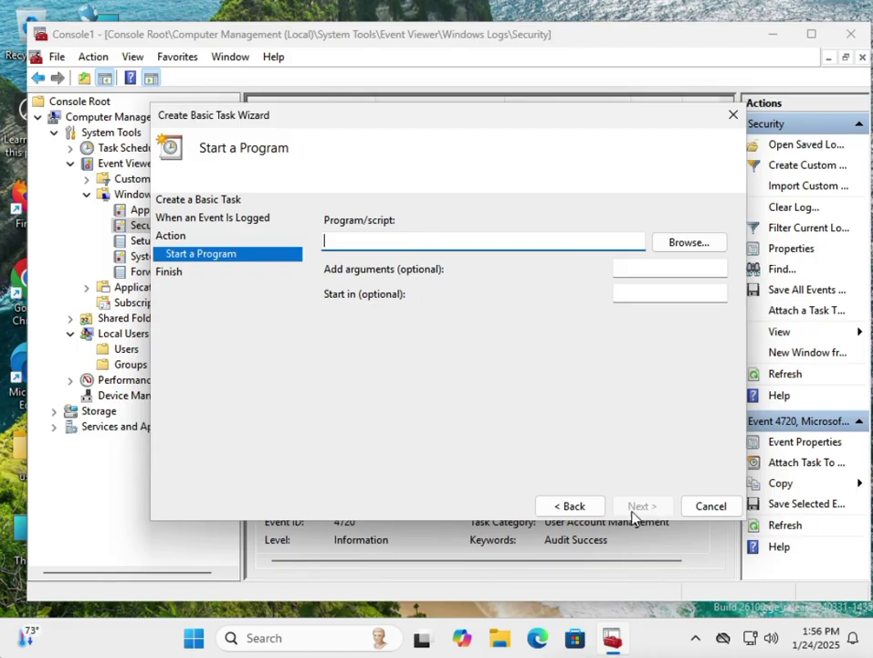
Open reboot.bat from Documents in Notepad to confirm it holds shutdown -r -t 01, then close both windows
left_click(500, 639)
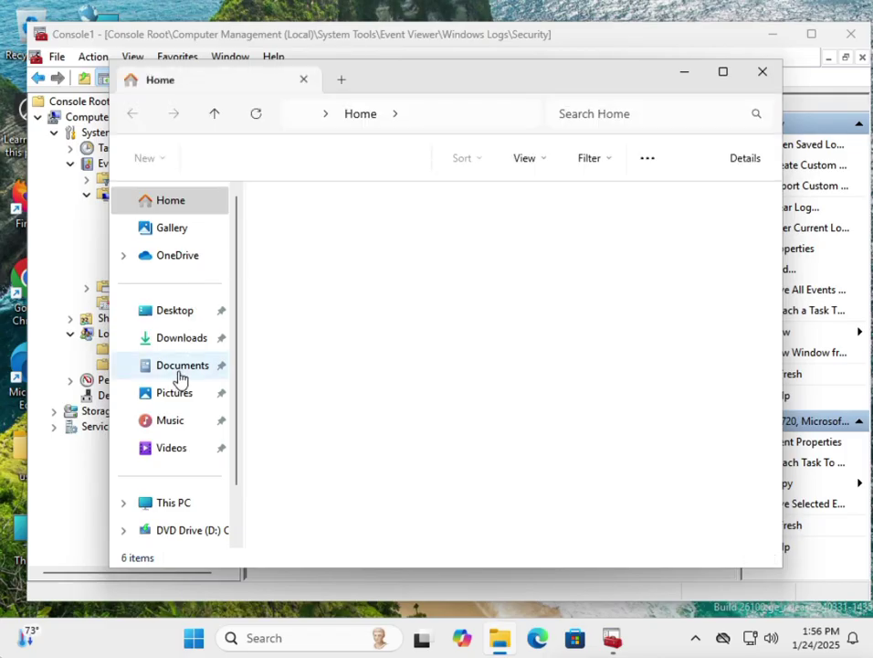
left_click(182, 369)
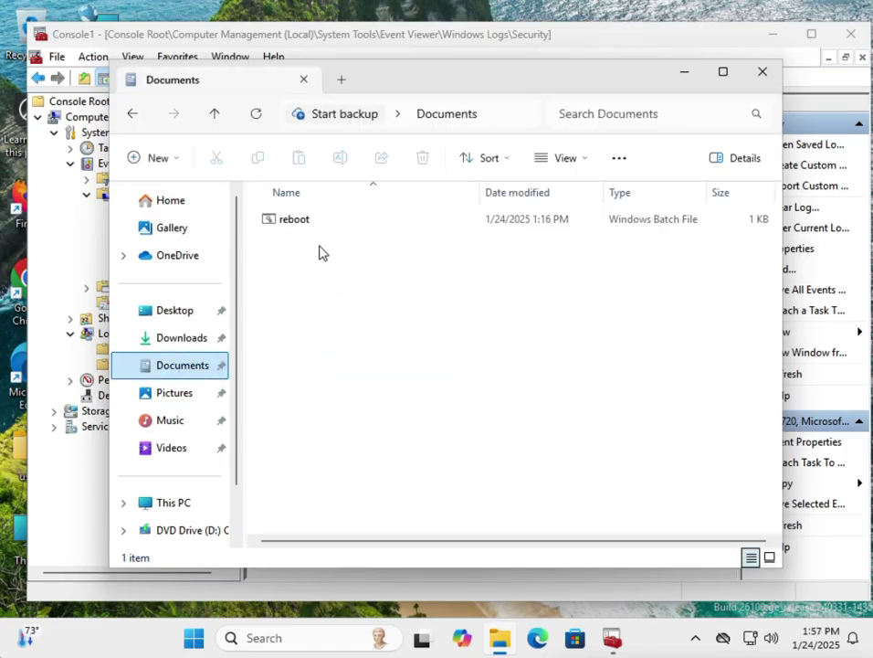
left_click(298, 228)
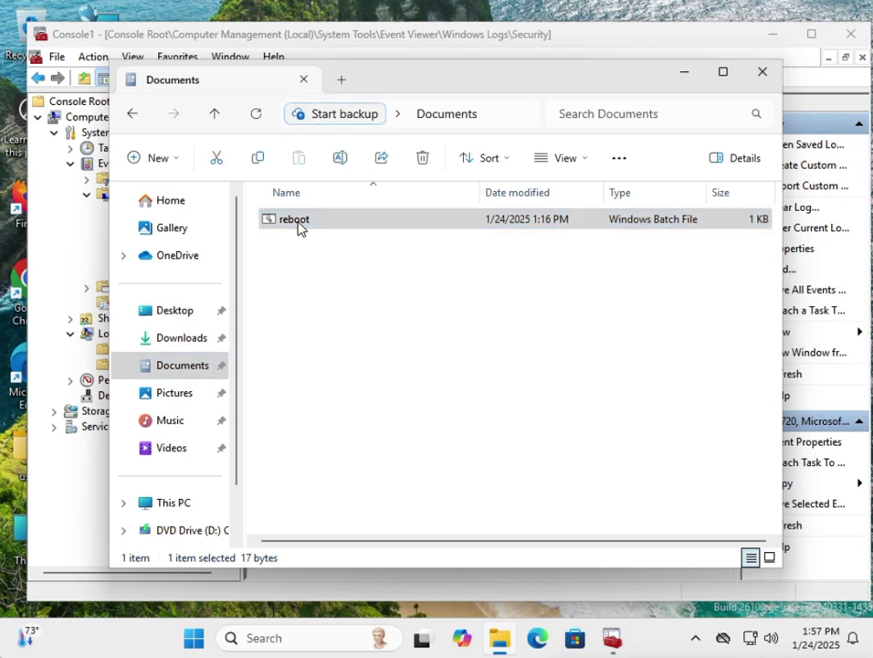
right_click(298, 227)
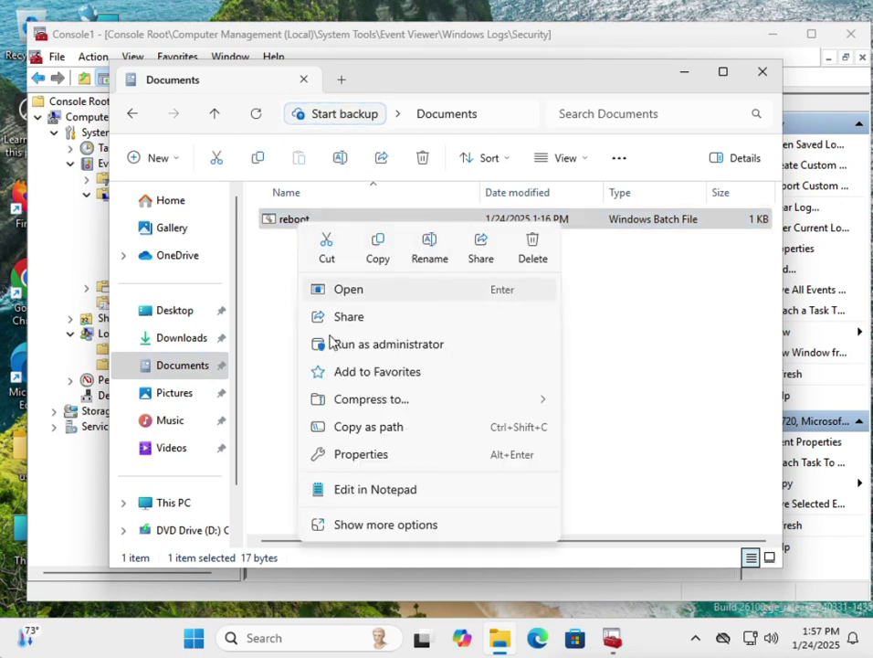
left_click(375, 490)
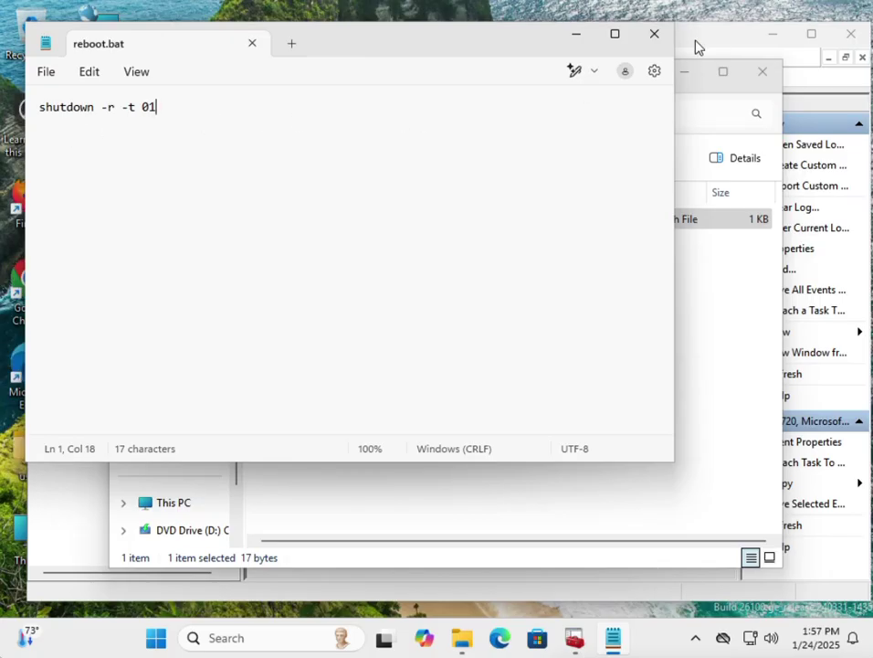
left_click(655, 36)
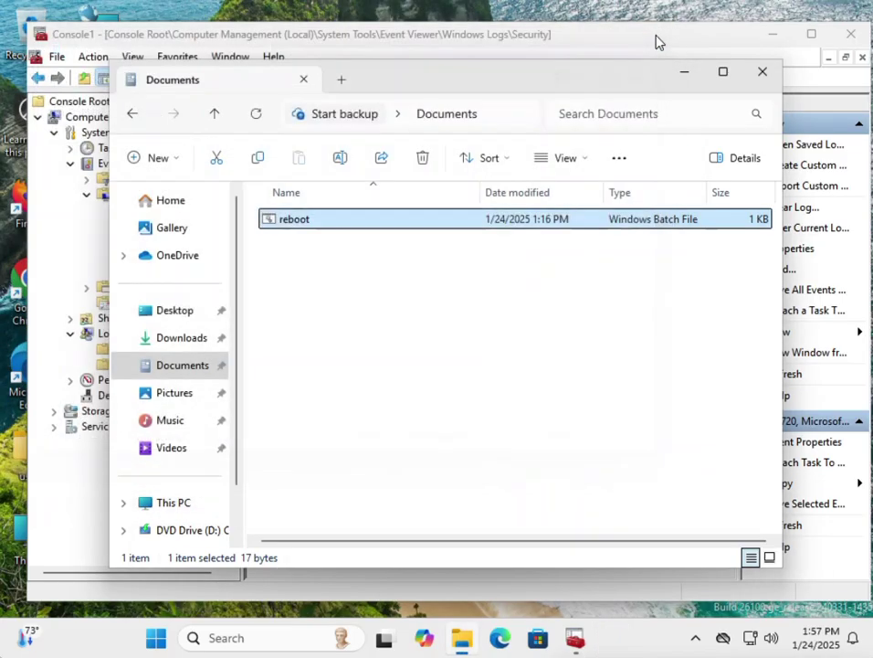
left_click(758, 73)
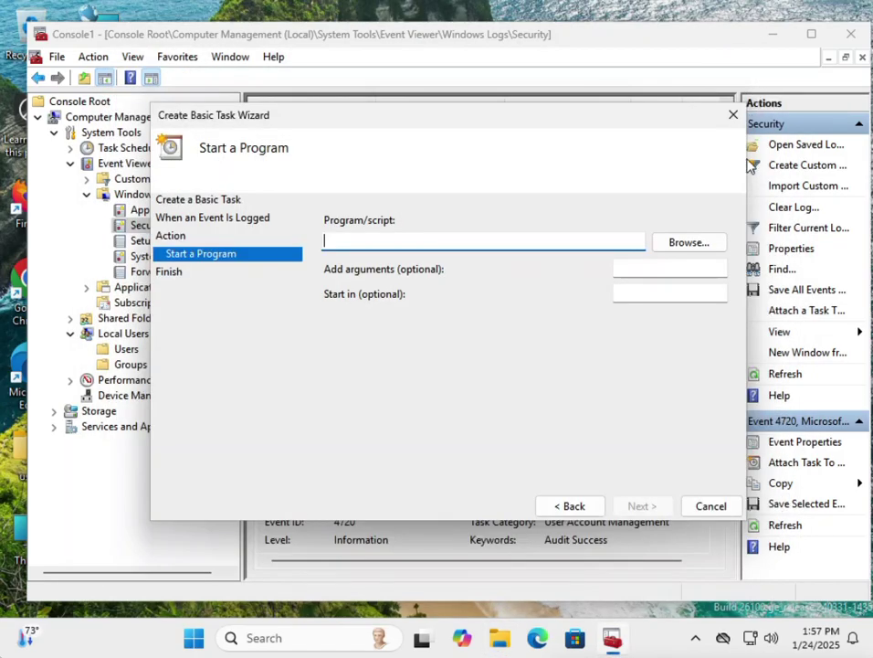
Set reboot.bat from Documents as the task's program and finish creating the NewUSer-ID-4720 task
left_click(694, 243)
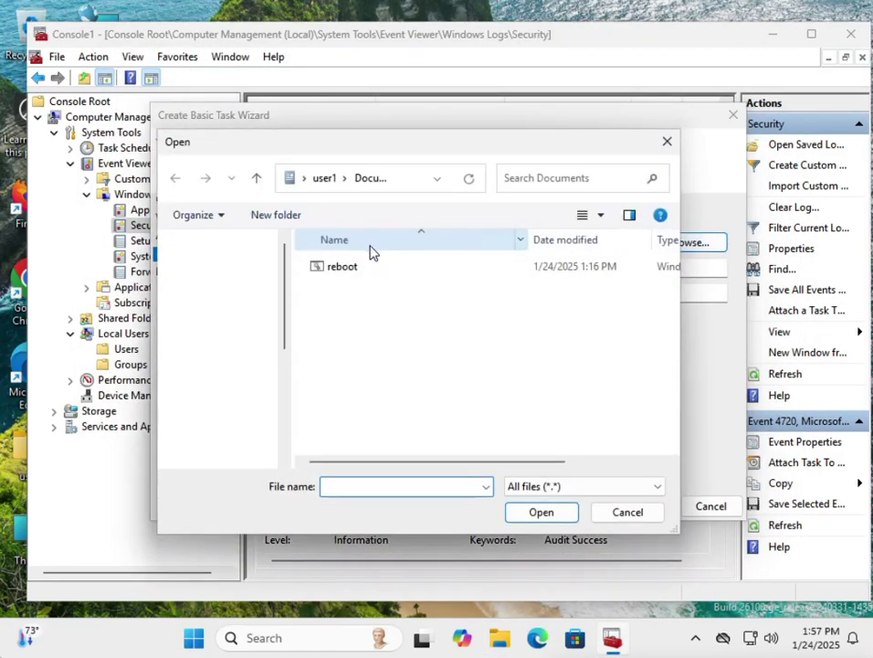
left_click(344, 269)
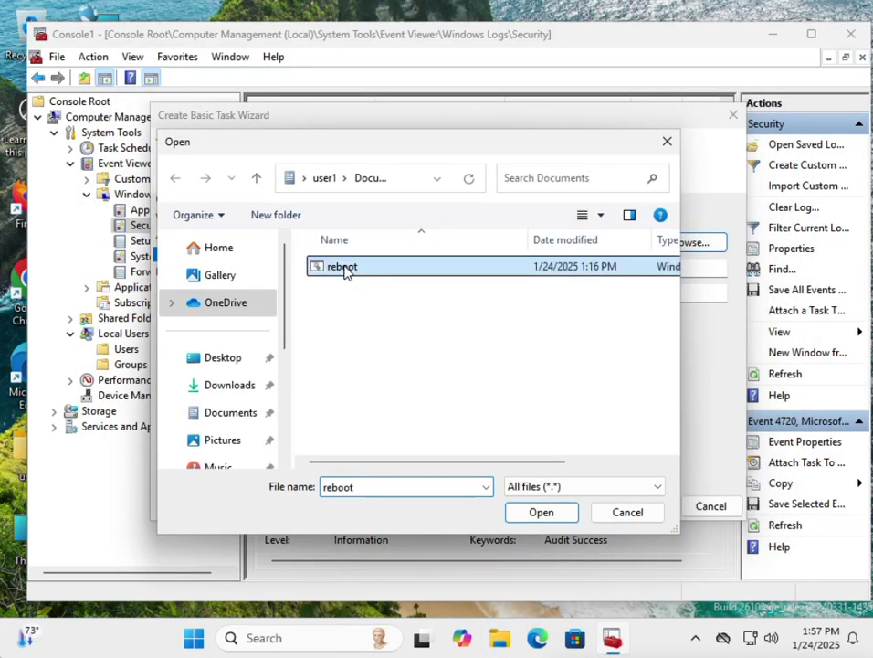
left_click(524, 514)
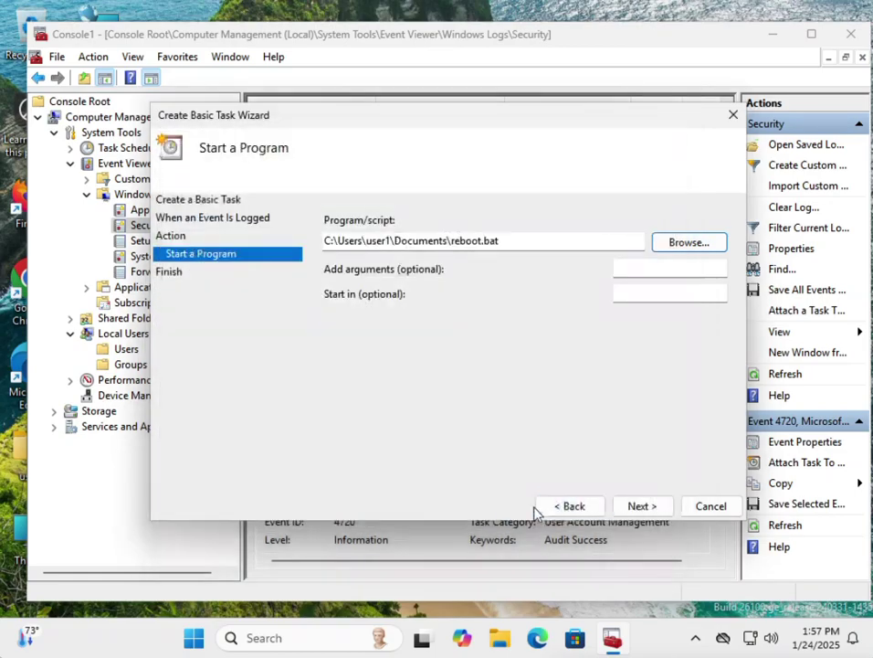
left_click(639, 507)
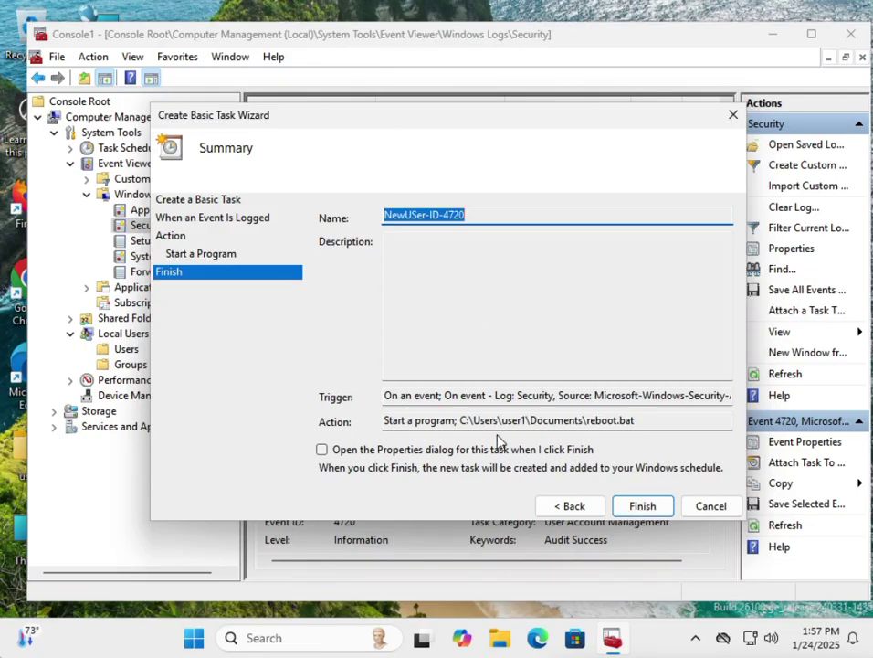
left_click(646, 503)
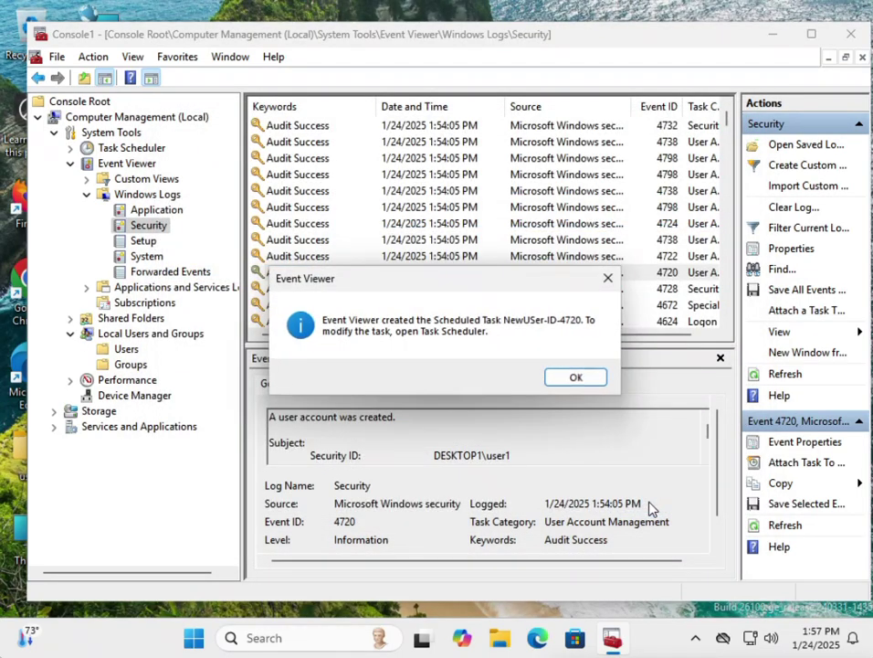
left_click(574, 377)
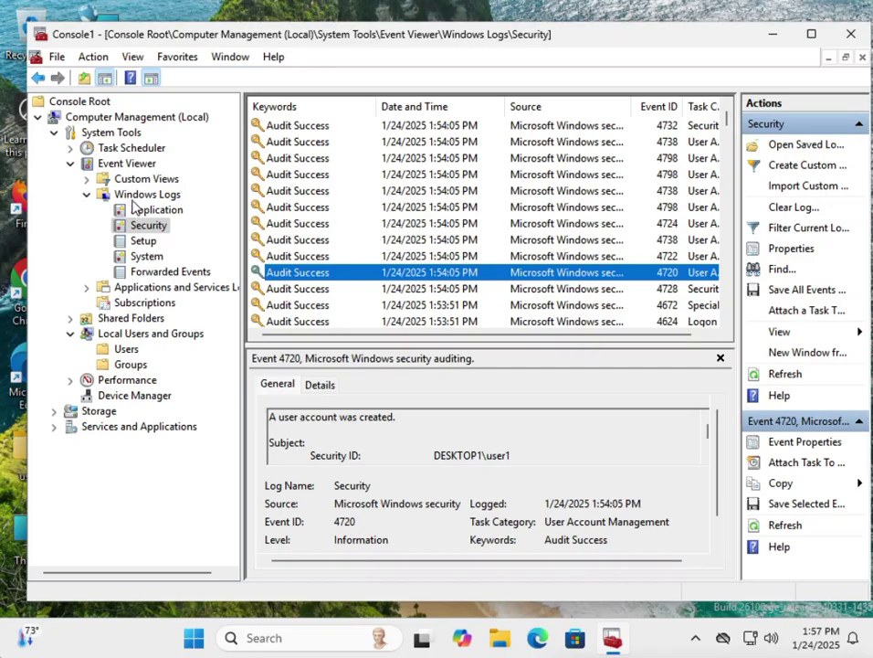
Refresh Task Scheduler Library > Event Viewer Tasks to show NewUSer-ID-4720, then show the local Users list
left_click(70, 149)
left_click(86, 165)
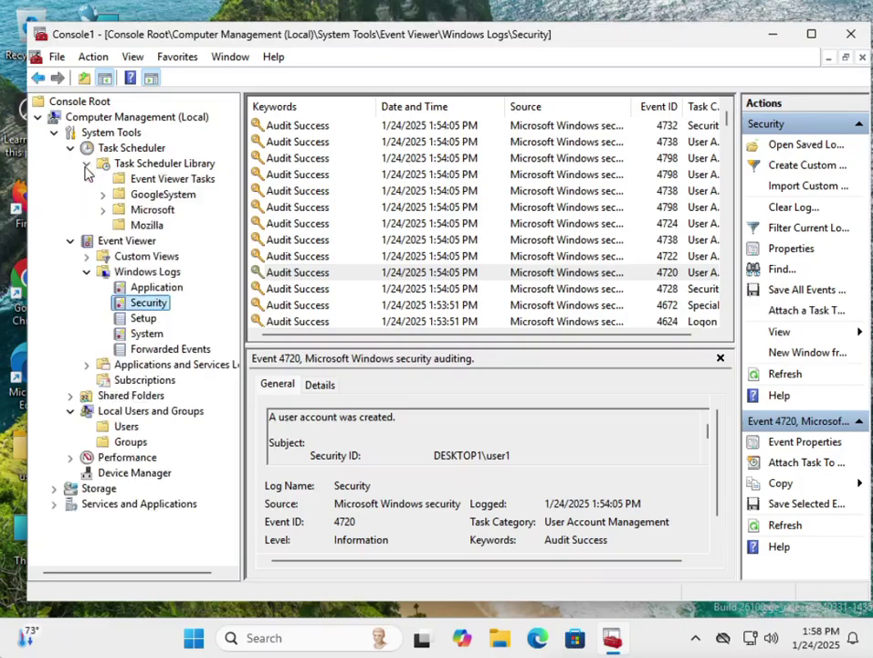
left_click(185, 182)
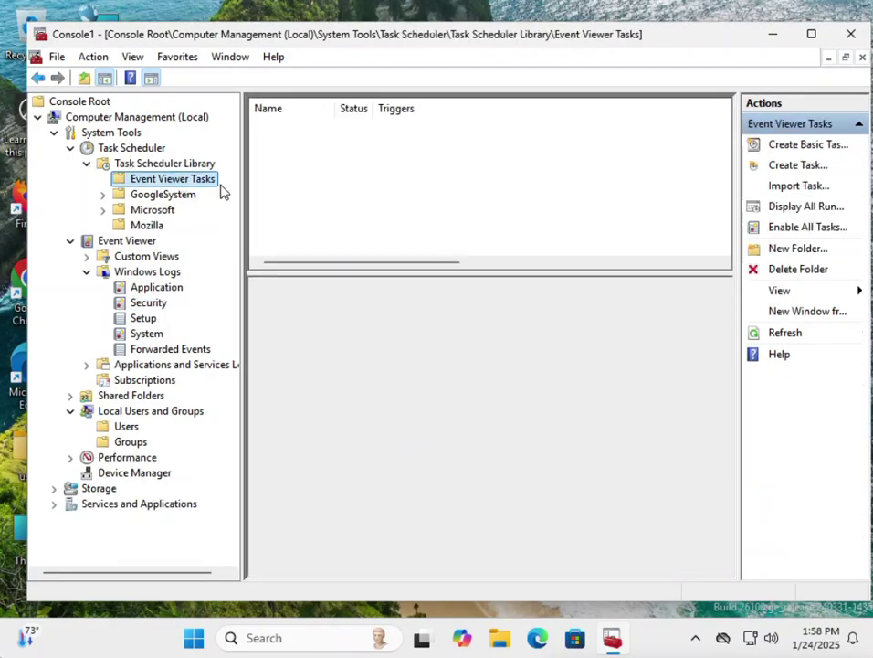
left_click(377, 170)
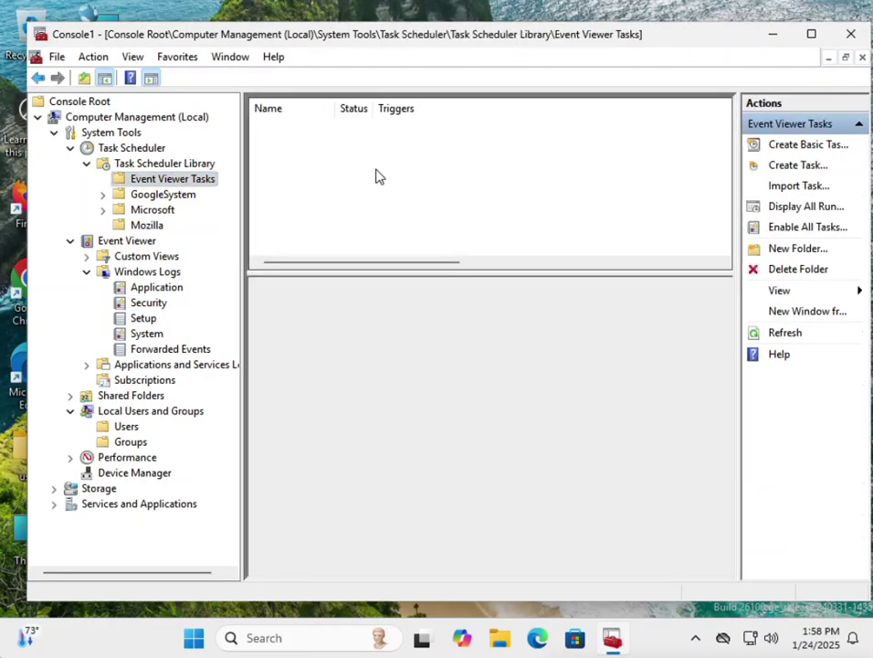
right_click(337, 200)
left_click(394, 271)
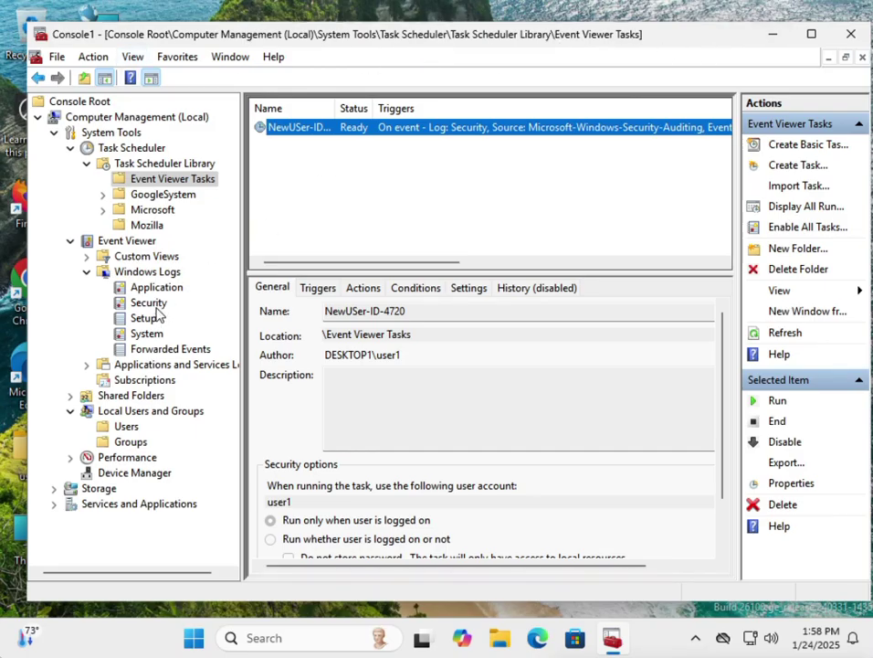
left_click(127, 427)
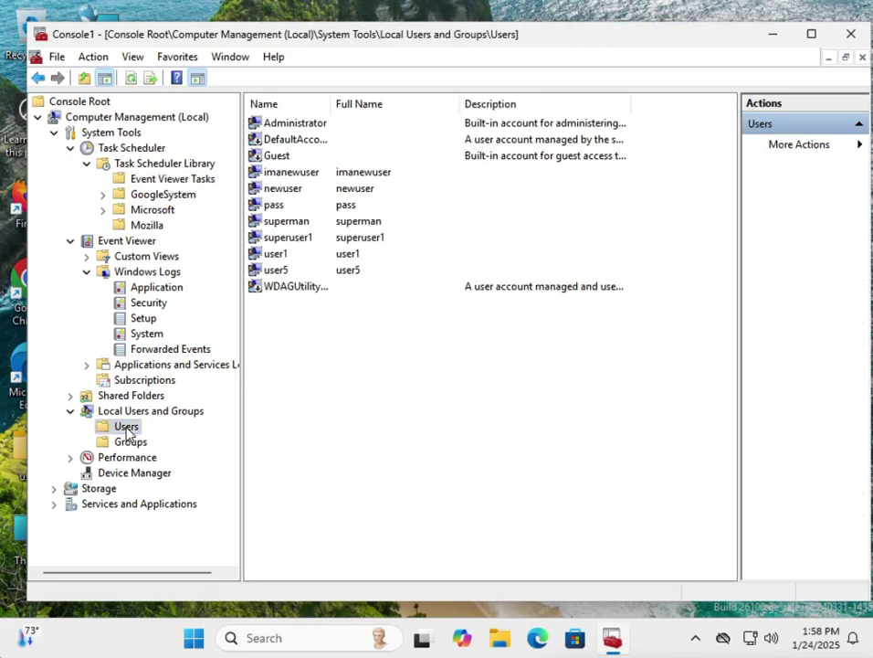
Remove the test user from the Administrators group in its Member Of properties and save
double_click(295, 174)
left_click(354, 158)
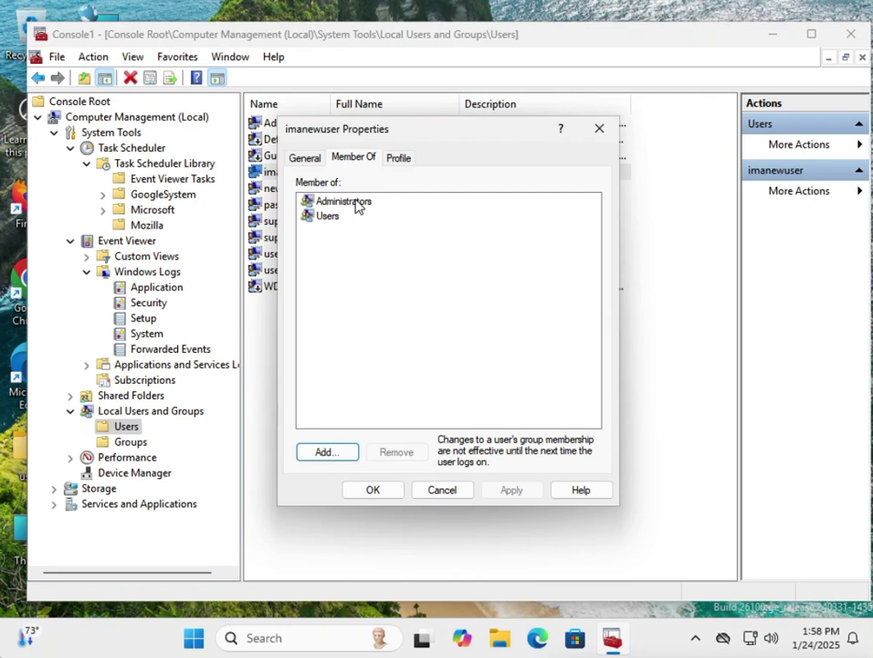
left_click(356, 203)
left_click(410, 456)
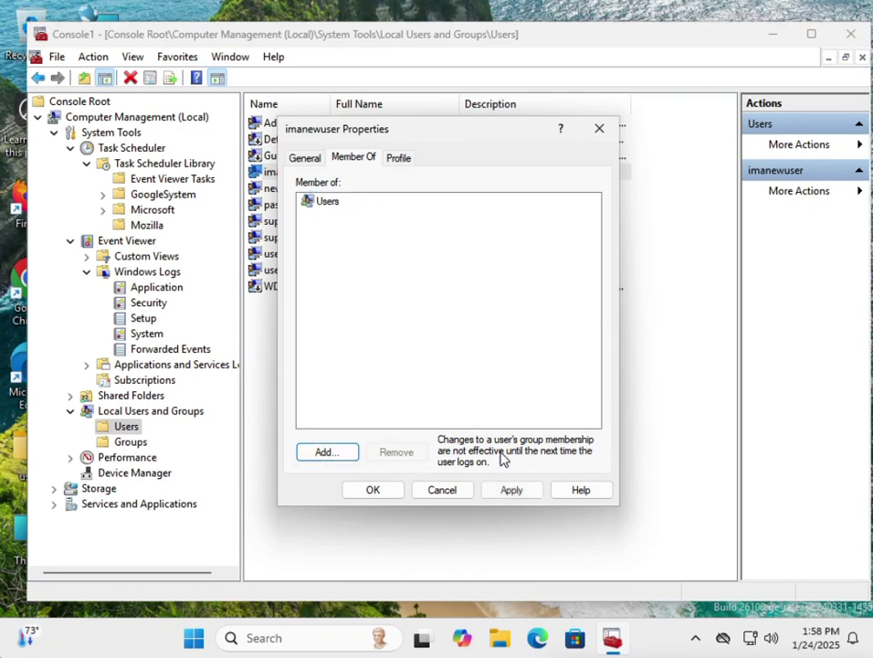
left_click(513, 494)
left_click(380, 492)
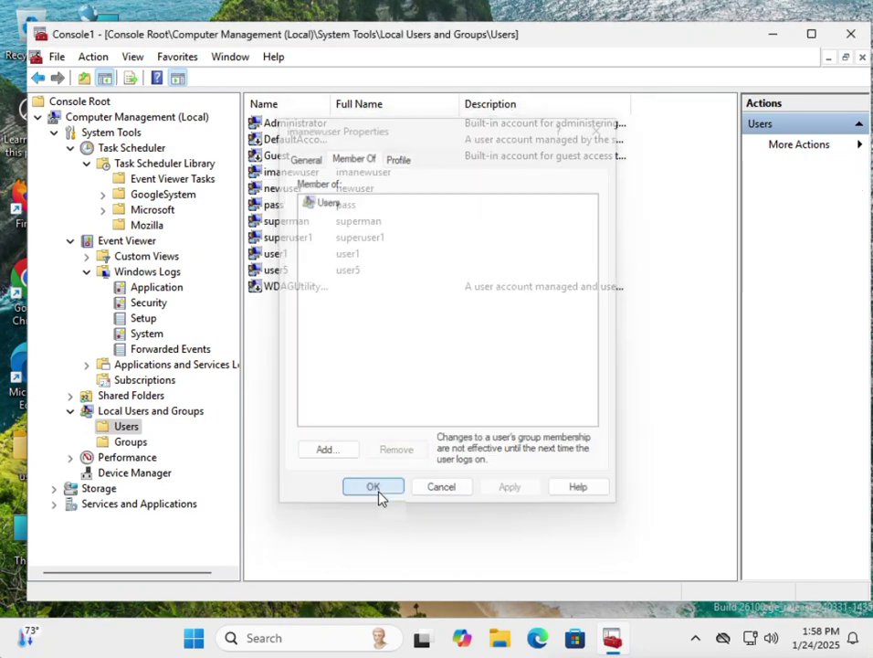
Check the Security log for new events, then return to the Users list and open its context menu
left_click(150, 304)
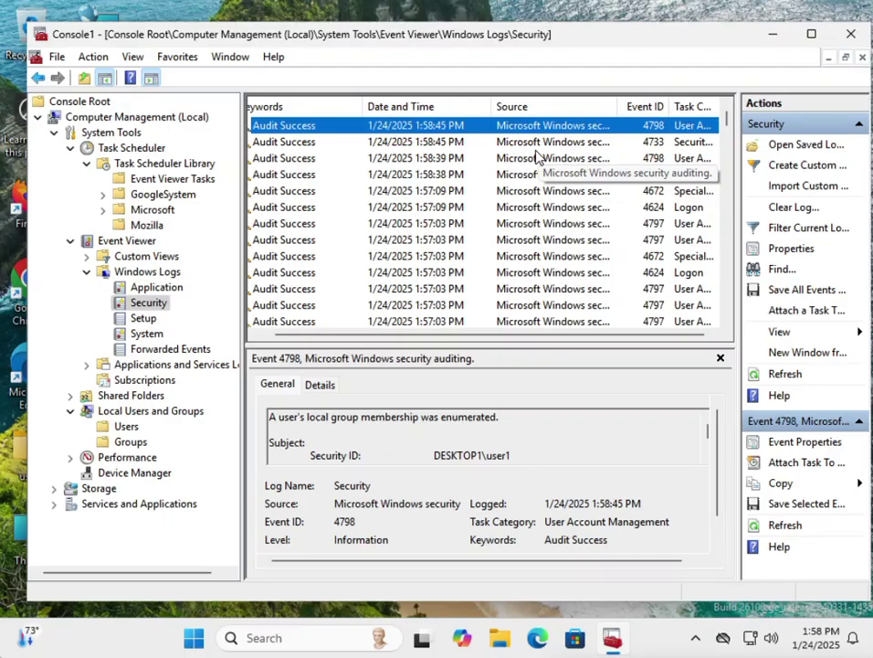
left_click(126, 428)
right_click(385, 324)
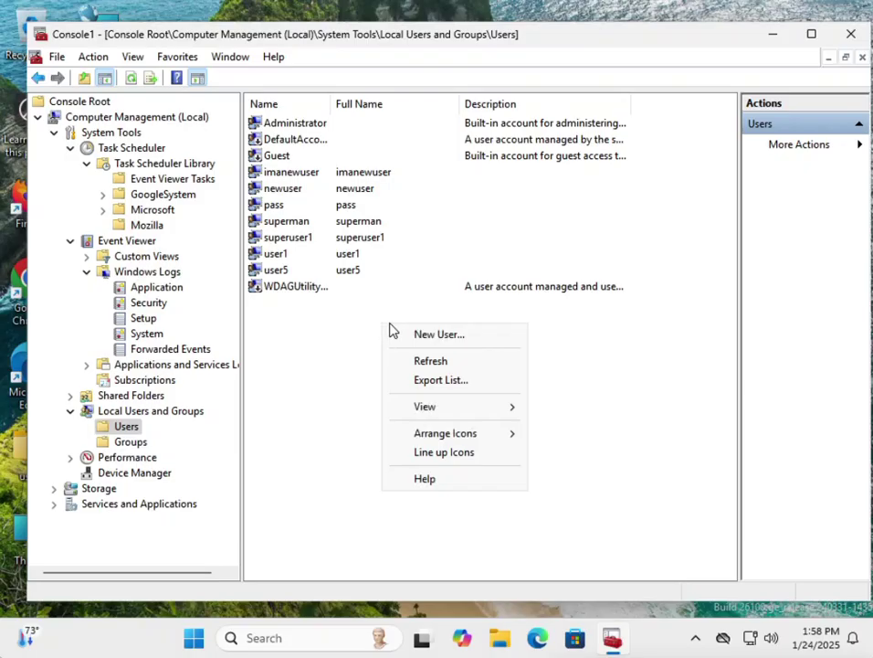
Create a local user named supersuper with a password, then close the New User form
left_click(437, 337)
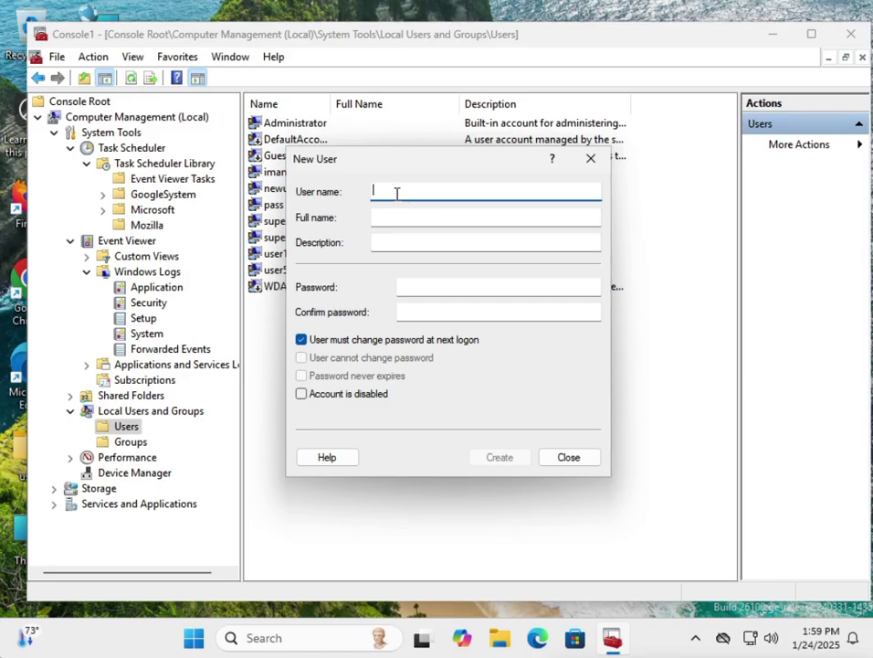
type("suer")
key("BackSpace")
key("BackSpace")
key("BackSpace")
type("p")
key("BackSpace")
key("BackSpace")
key("BackSpace")
type("upersuper")
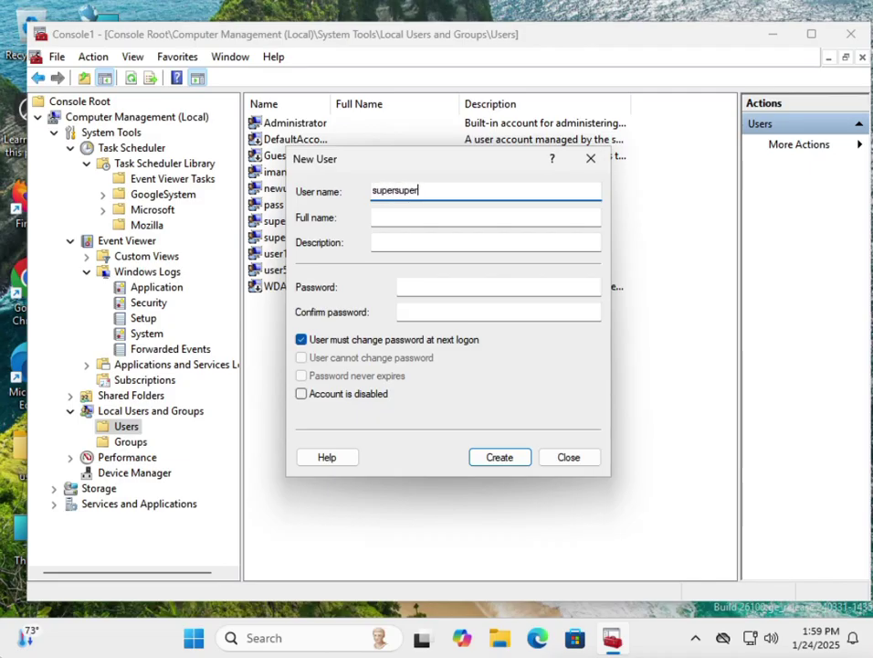
left_click(417, 289)
type("supersupe")
key("Tab")
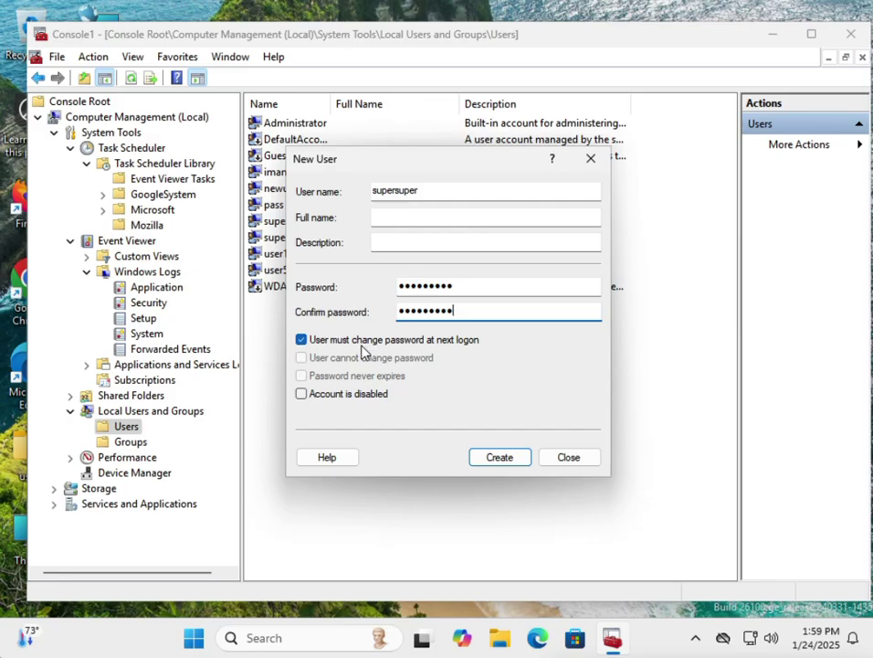
left_click(516, 458)
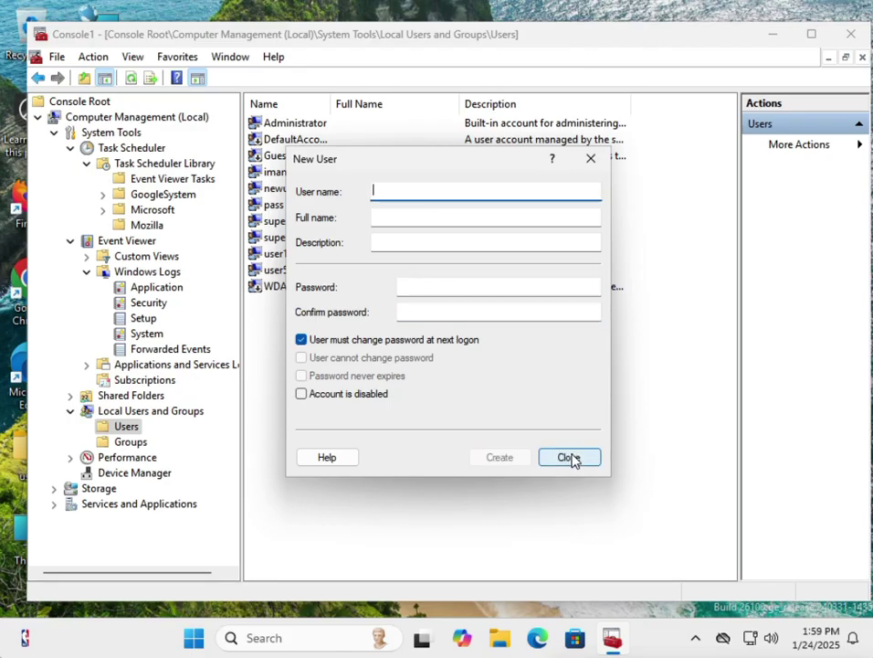
left_click(569, 457)
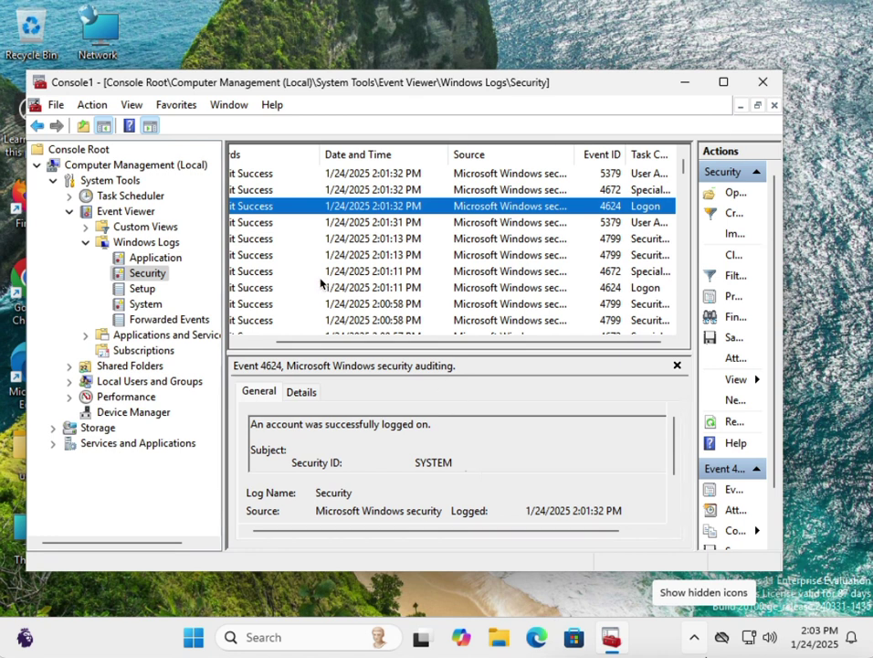
Expand Task Scheduler Library and open Event Viewer Tasks to confirm NewUSer-ID-4720 is still Ready
left_click(247, 345)
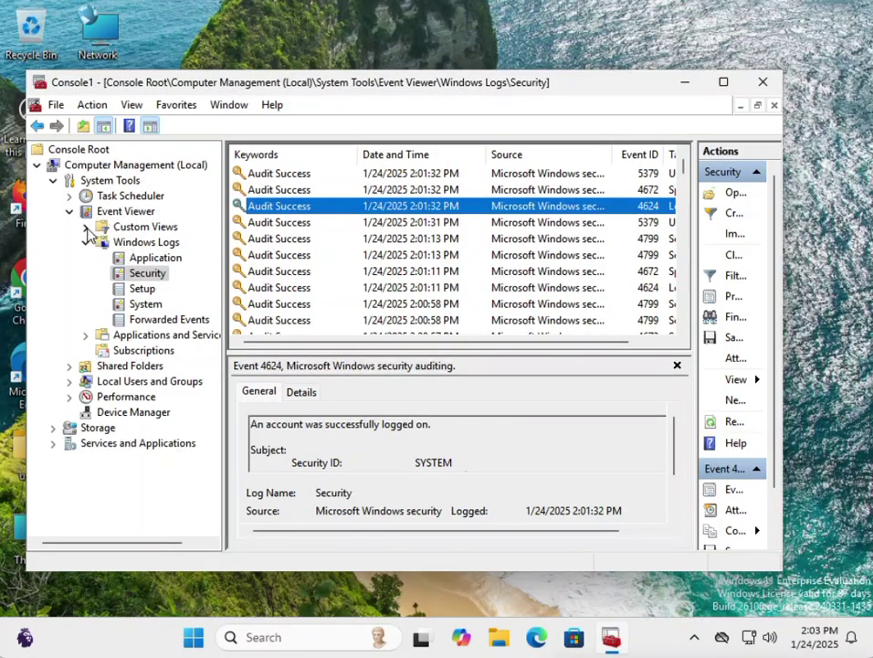
left_click(86, 227)
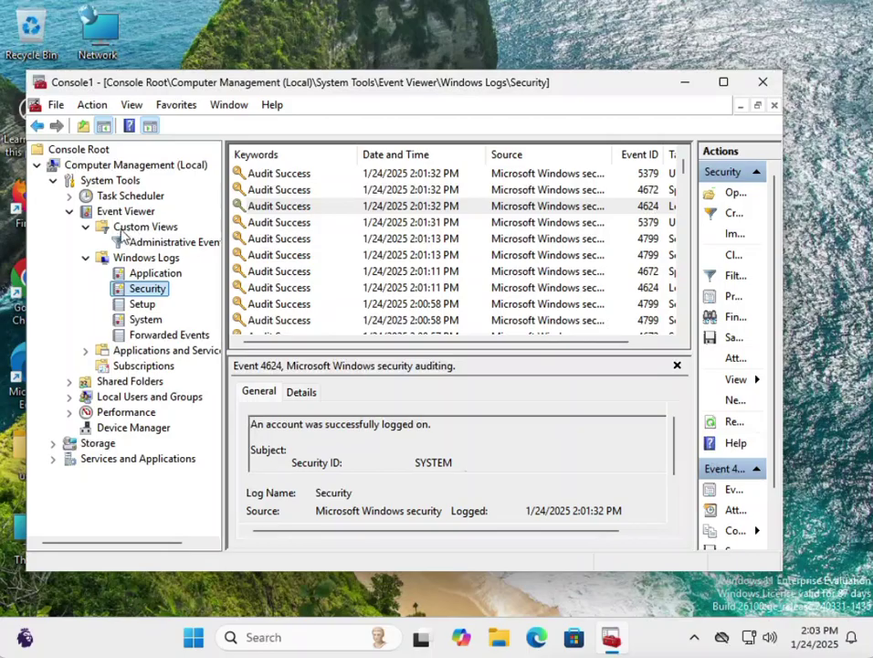
left_click(68, 197)
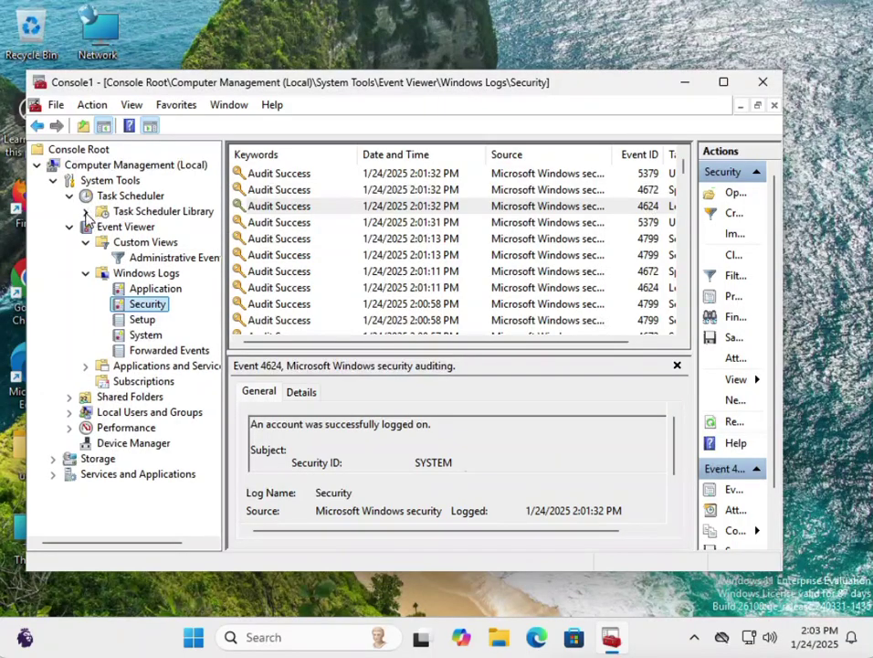
left_click(86, 212)
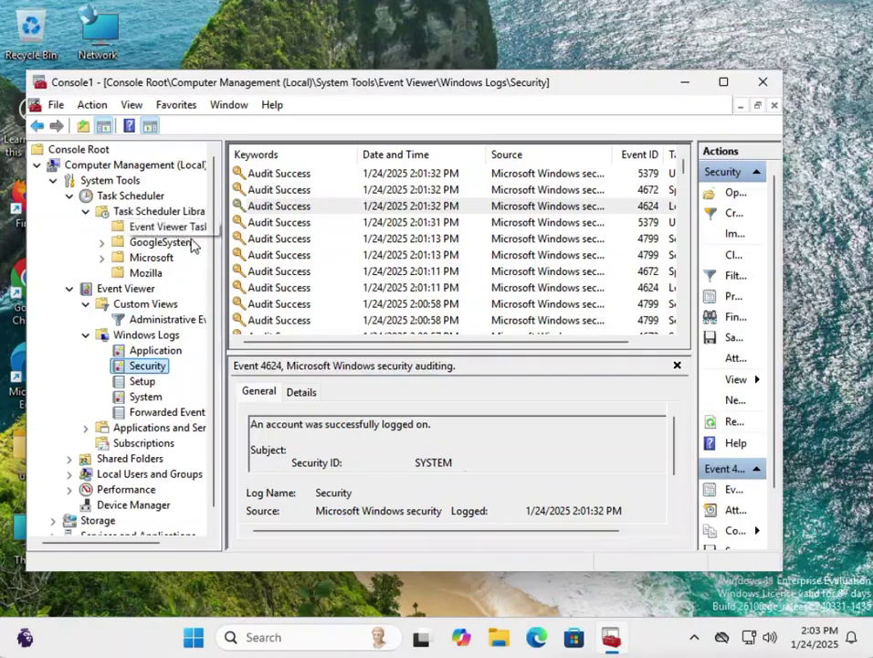
left_click(167, 226)
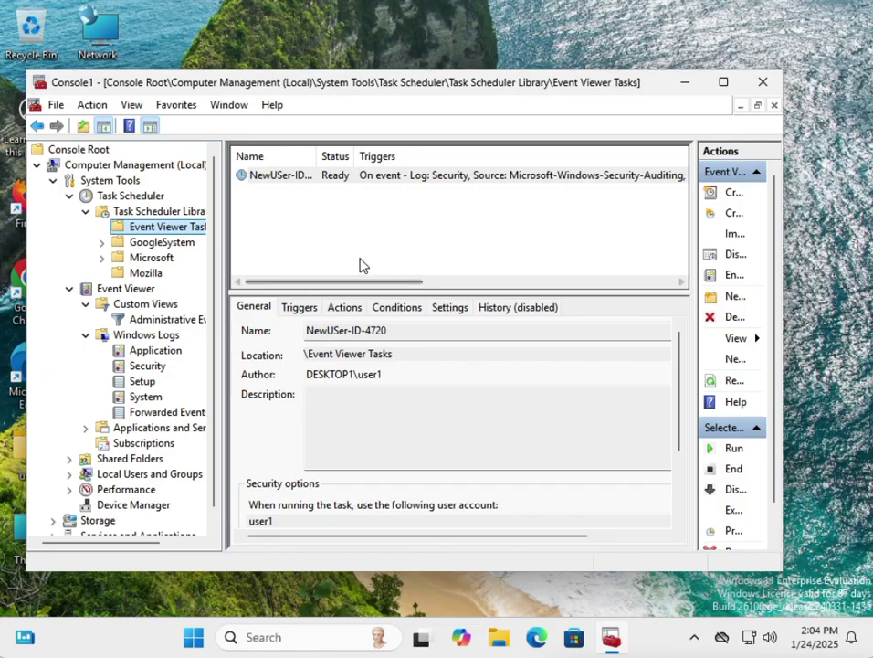
Revisit the Security log, then reopen Event Viewer Tasks and widen the Actions pane
left_click(141, 365)
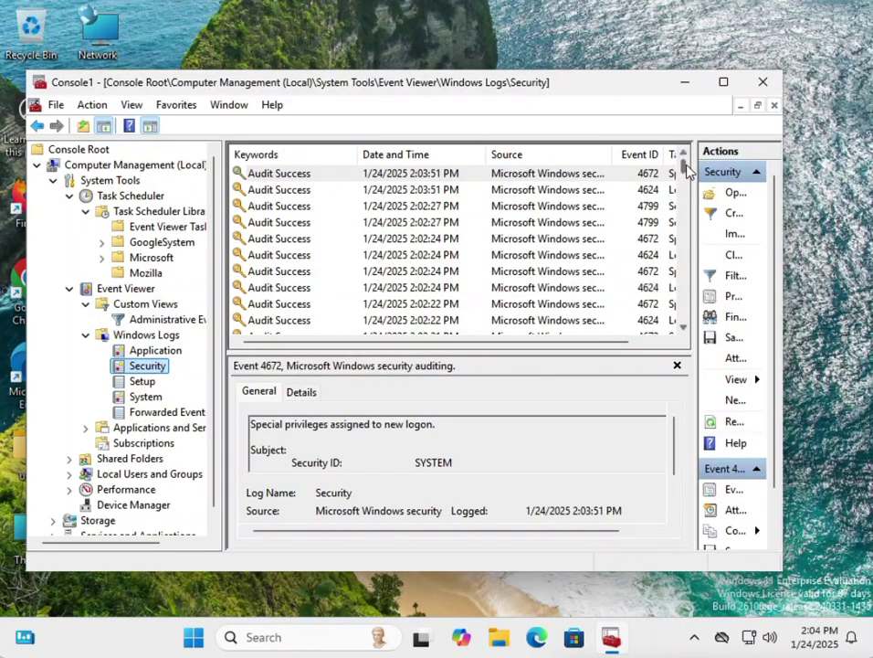
left_click_drag(686, 170, 680, 185)
scroll(461, 297, "down", 5)
scroll(463, 300, "down", 3)
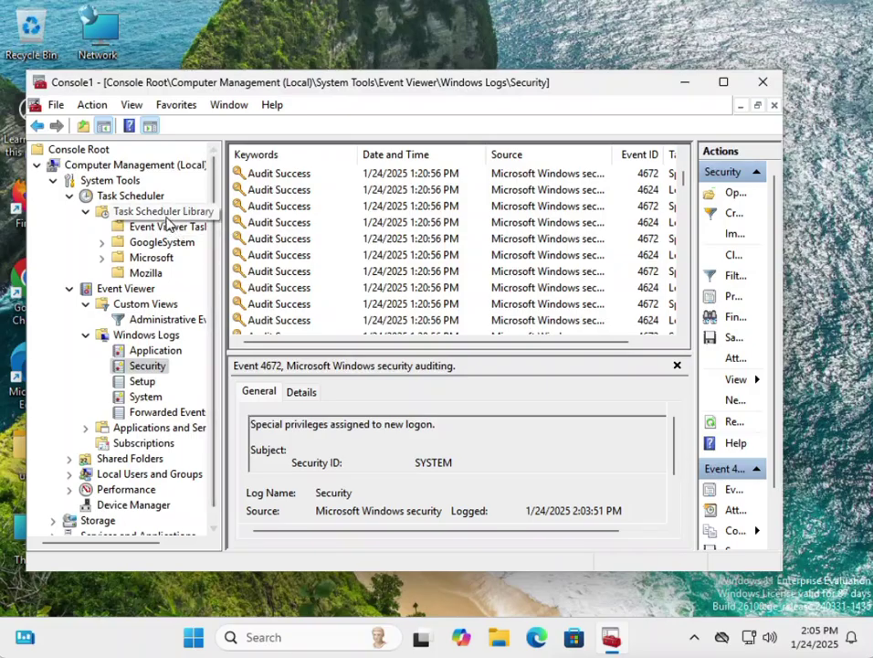
left_click(164, 226)
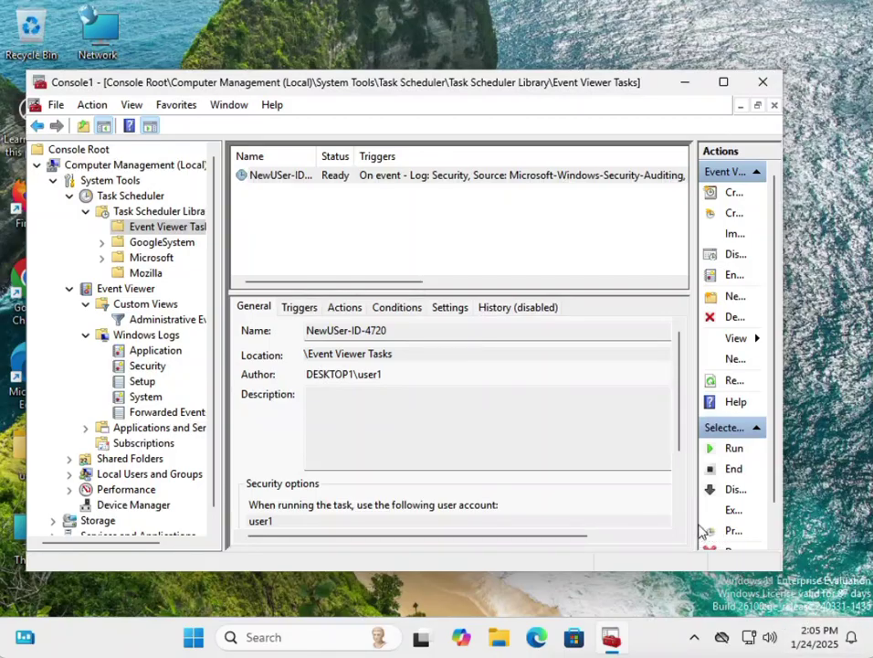
left_click_drag(694, 526, 598, 526)
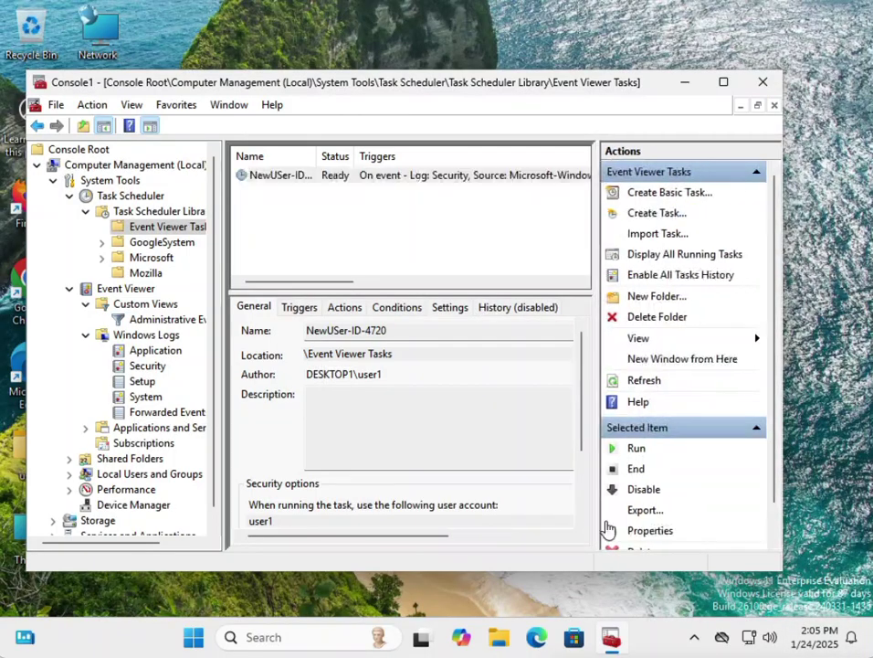
Start a new task with full options and name it EventsCleared
left_click(500, 235)
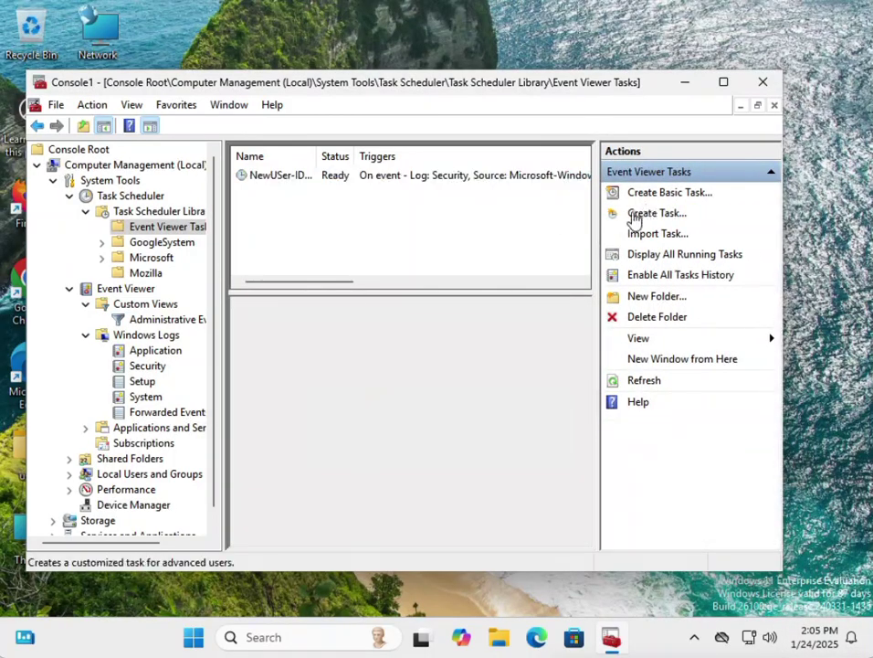
left_click(634, 218)
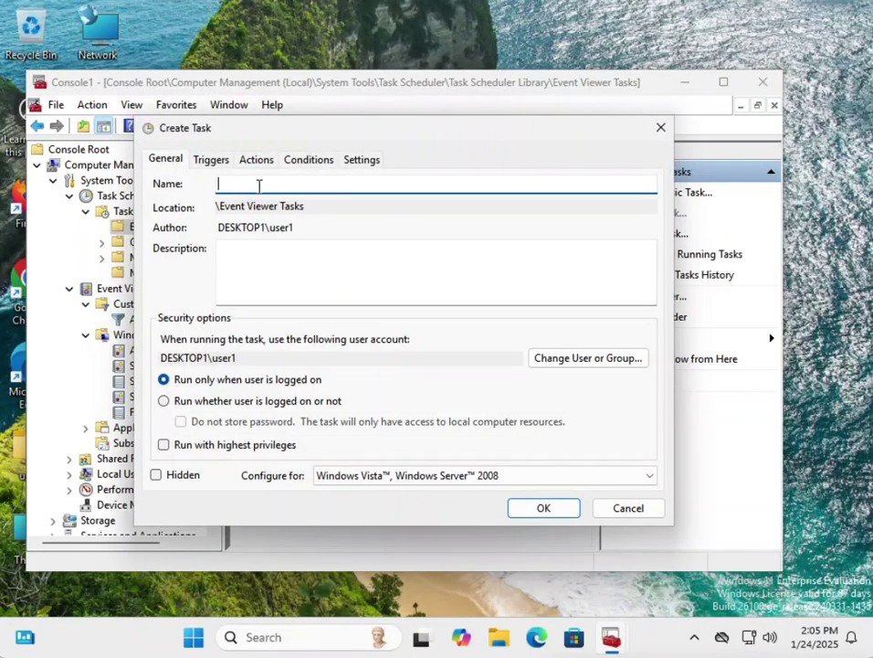
type("EventsCleared")
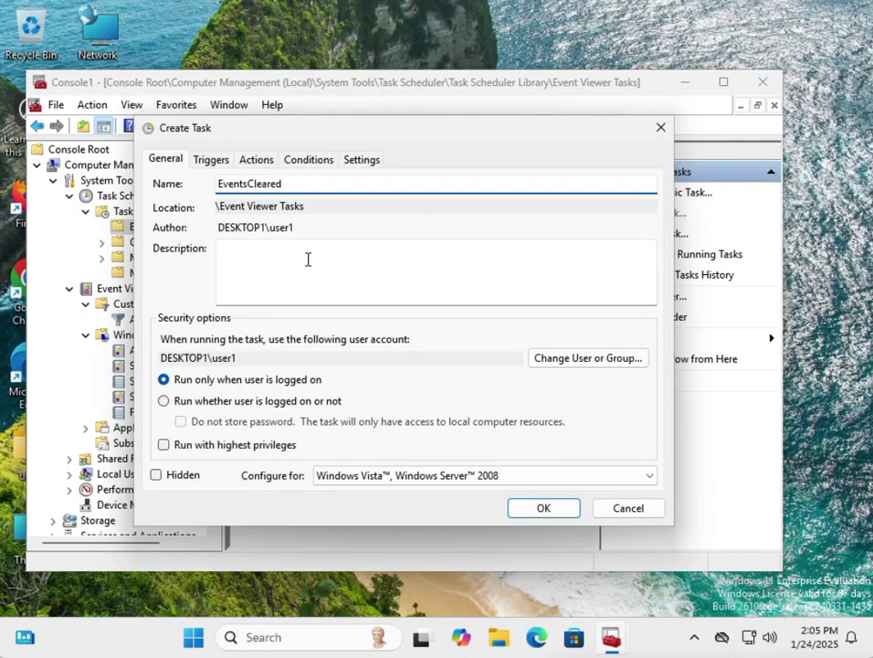
Open a new trigger, look over the Begin the task choices, and cancel it
left_click(212, 162)
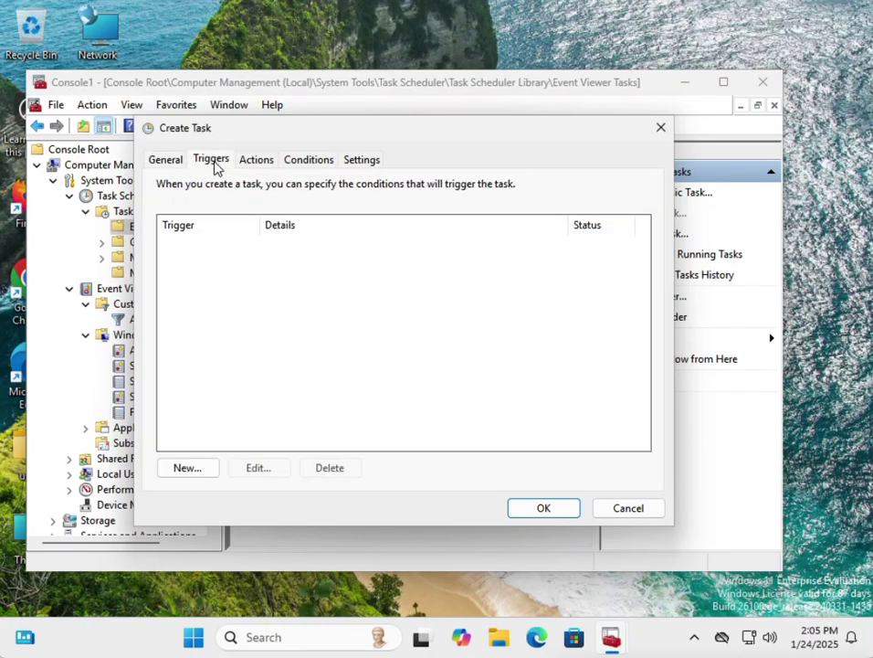
left_click(192, 469)
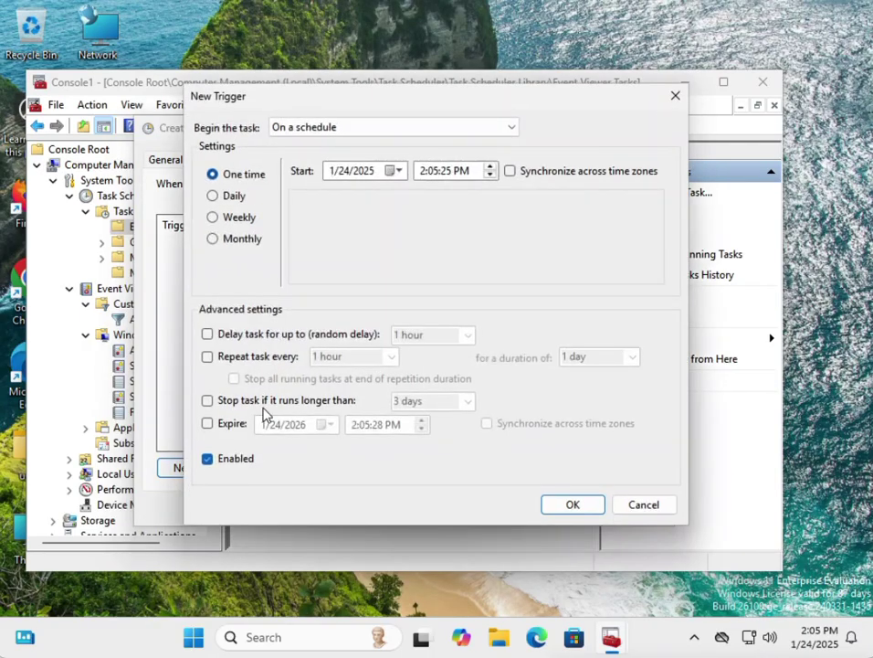
left_click(512, 131)
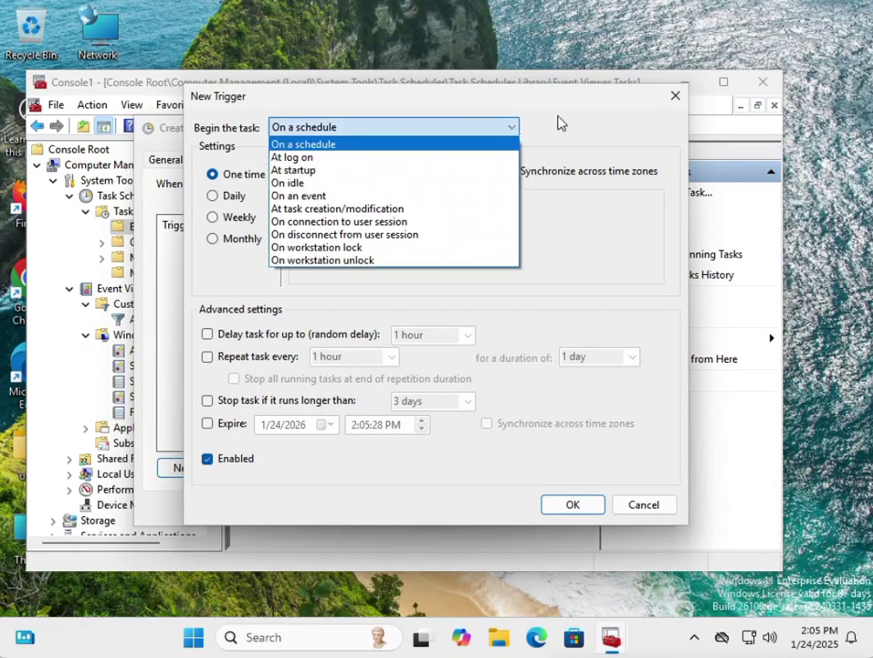
left_click(408, 123)
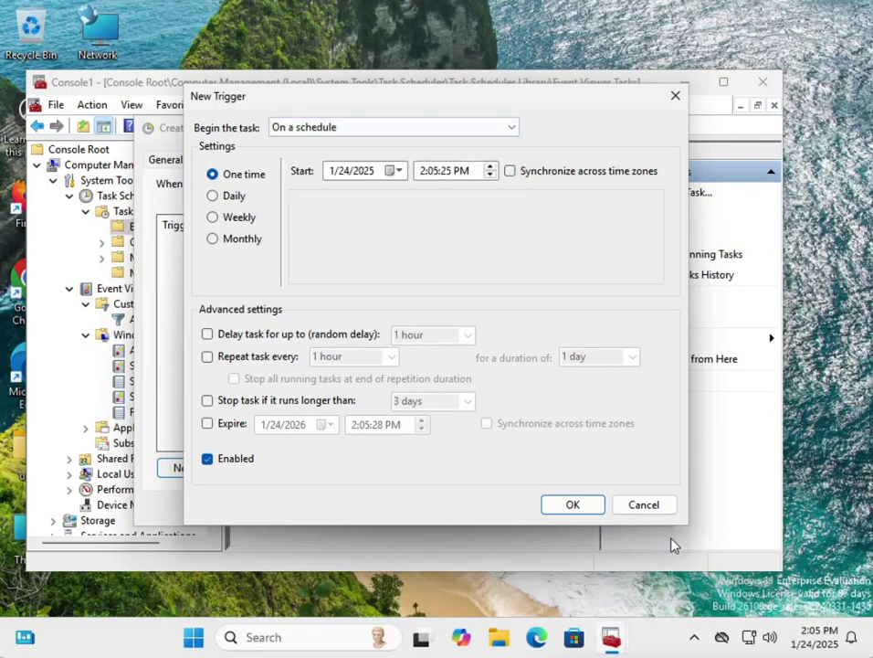
left_click(657, 510)
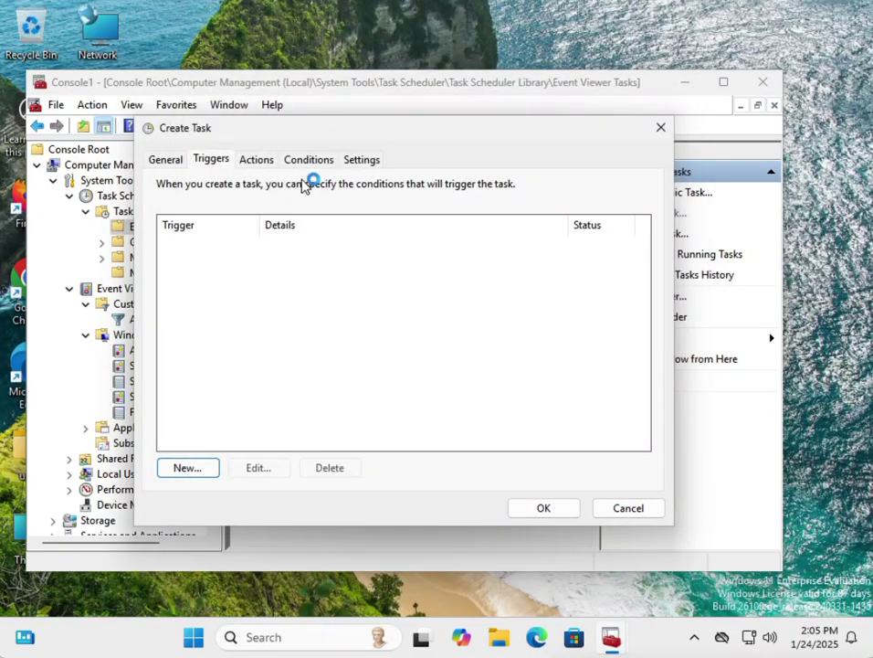
Look over the Actions and Conditions tabs, open a Start a program action and cancel it
left_click(252, 162)
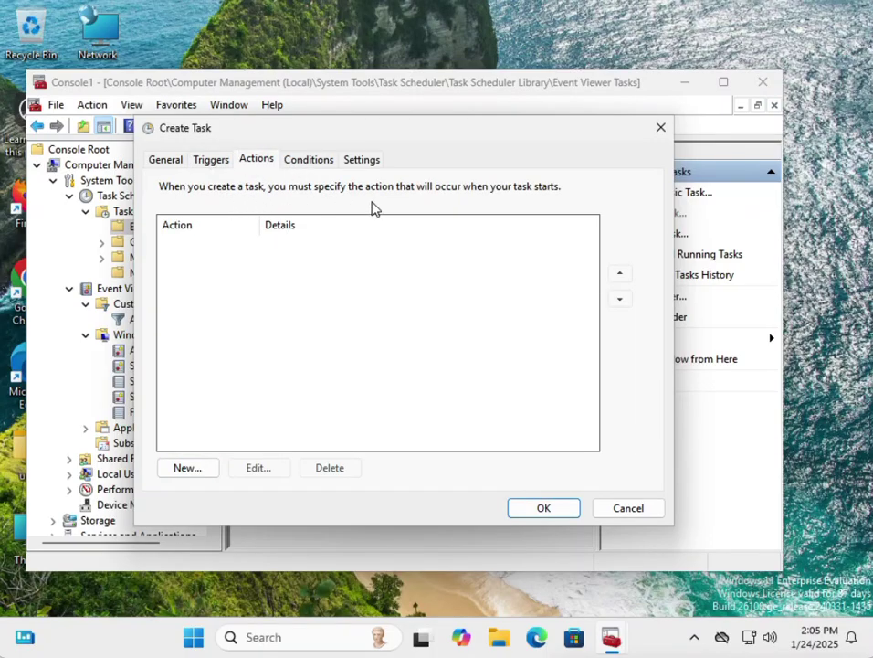
left_click(320, 166)
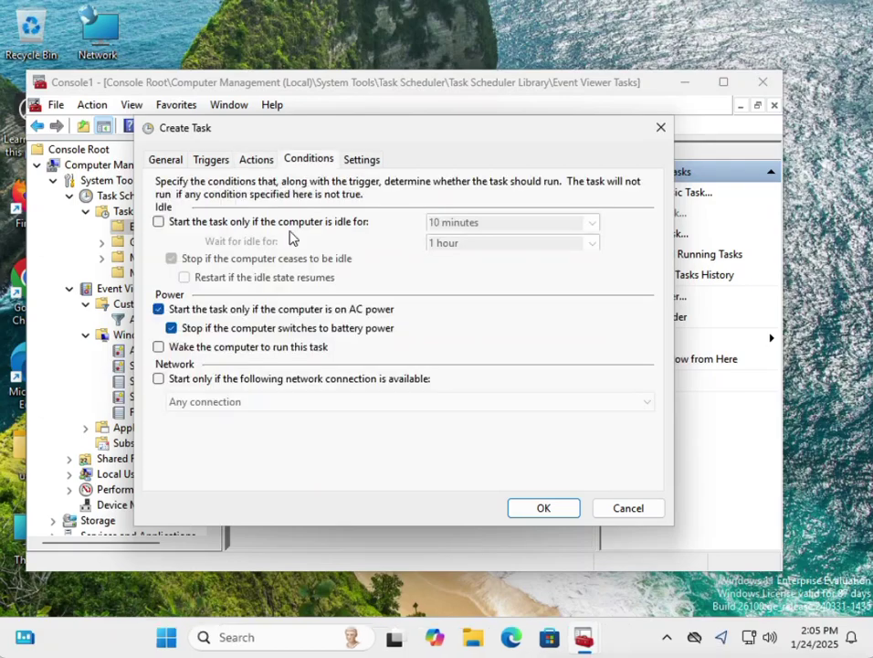
left_click(257, 161)
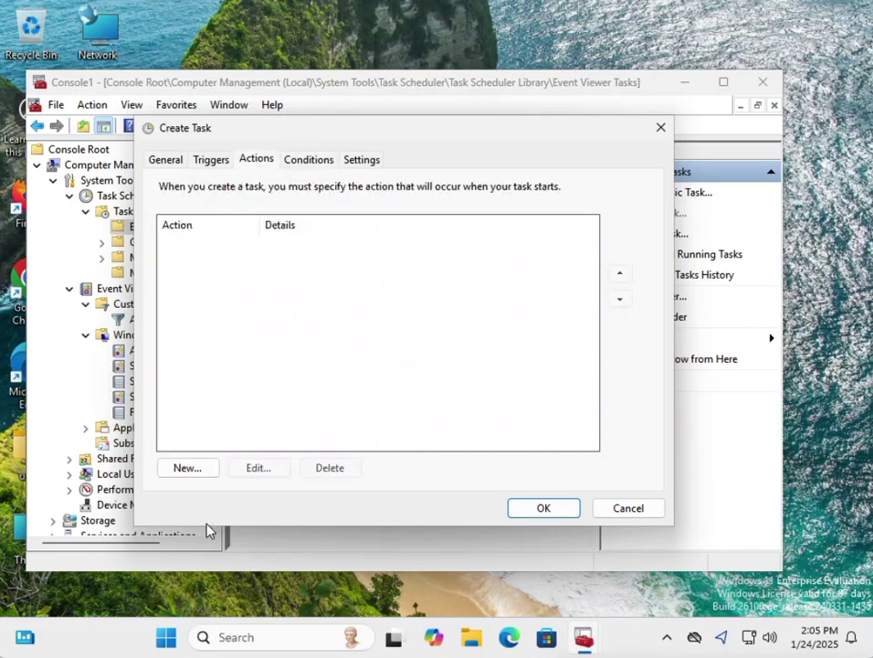
left_click(193, 473)
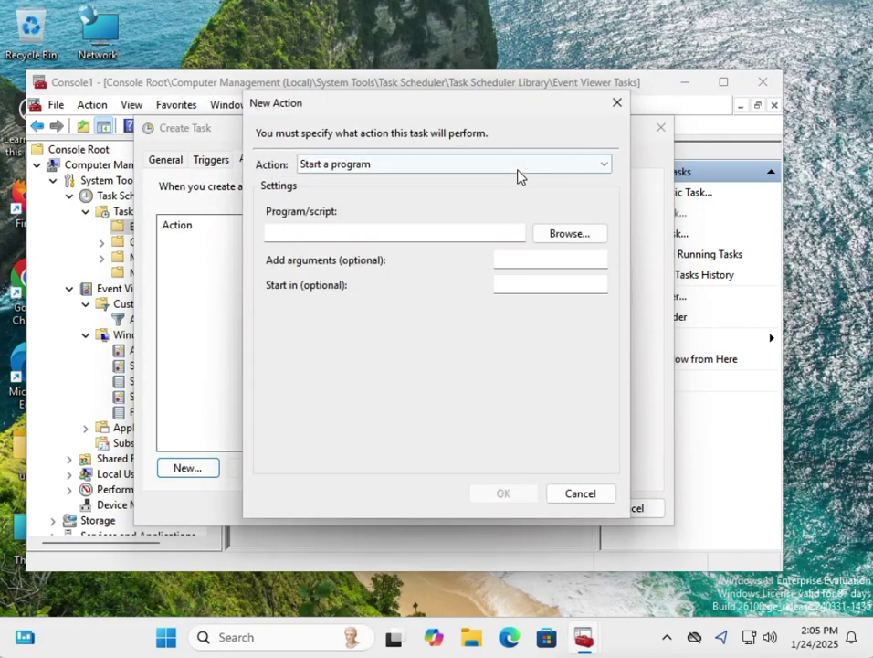
left_click(603, 170)
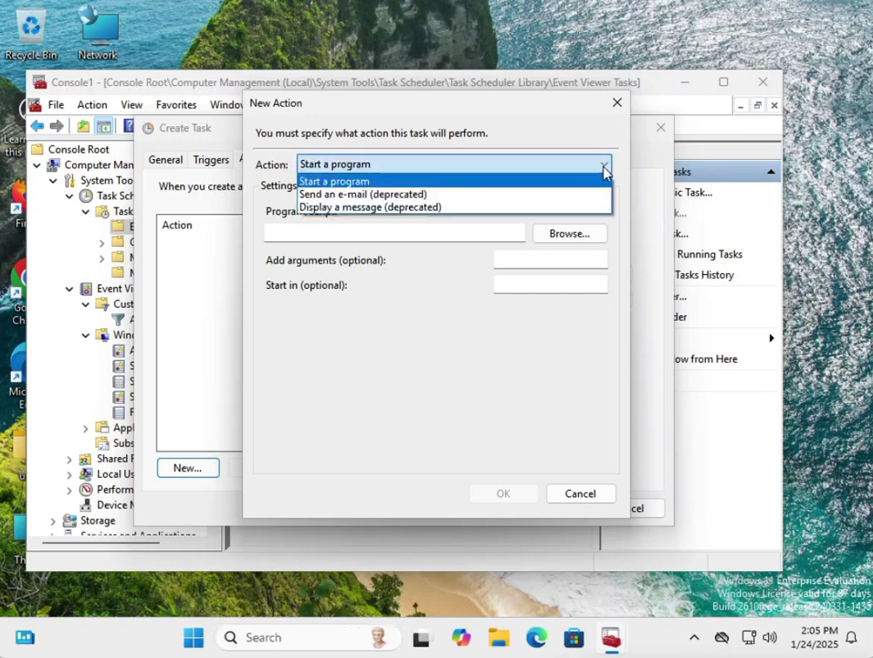
left_click(517, 143)
left_click(580, 493)
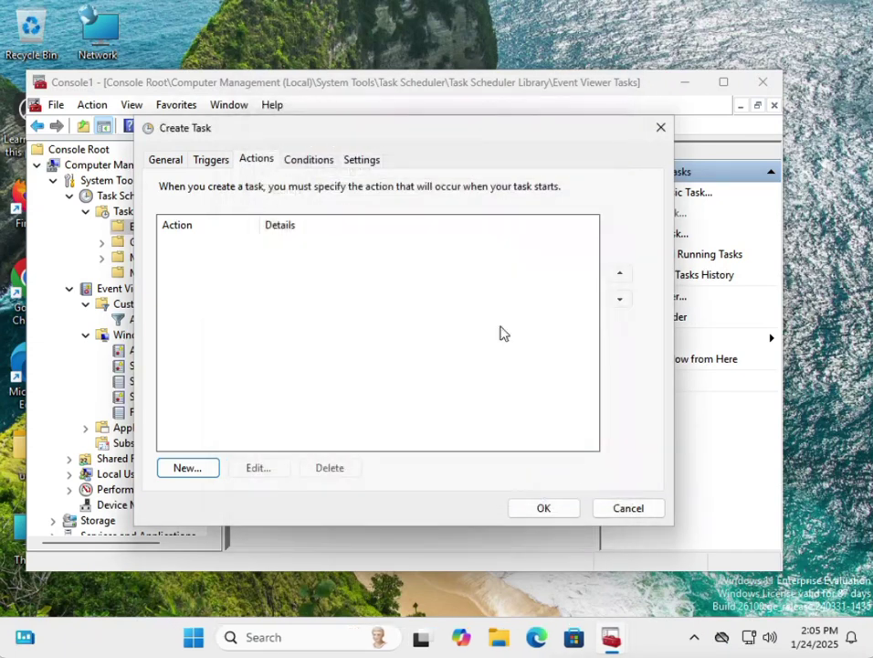
left_click(212, 159)
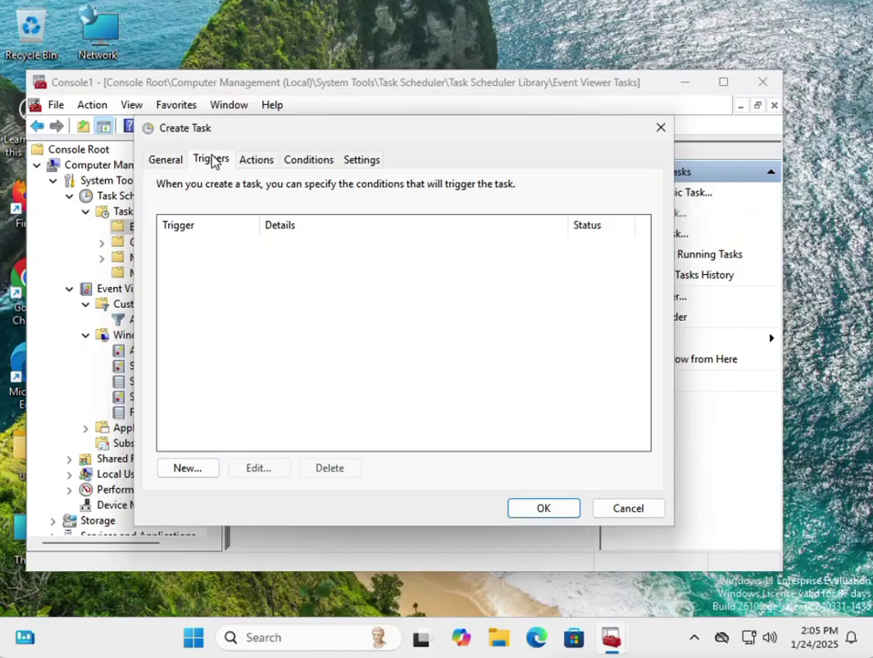
Add an On an event trigger for Security log Event ID 1102
left_click(188, 467)
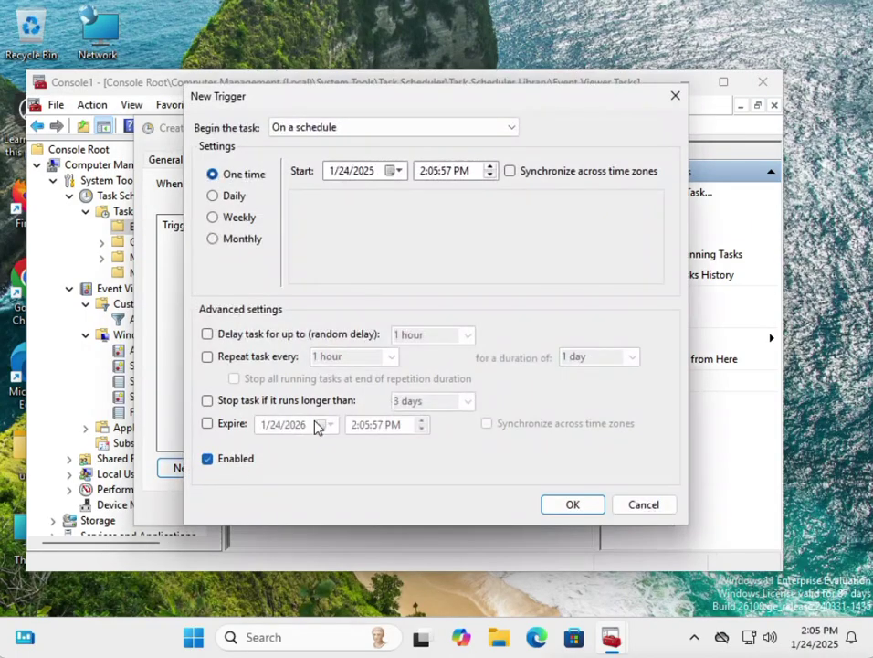
left_click(516, 133)
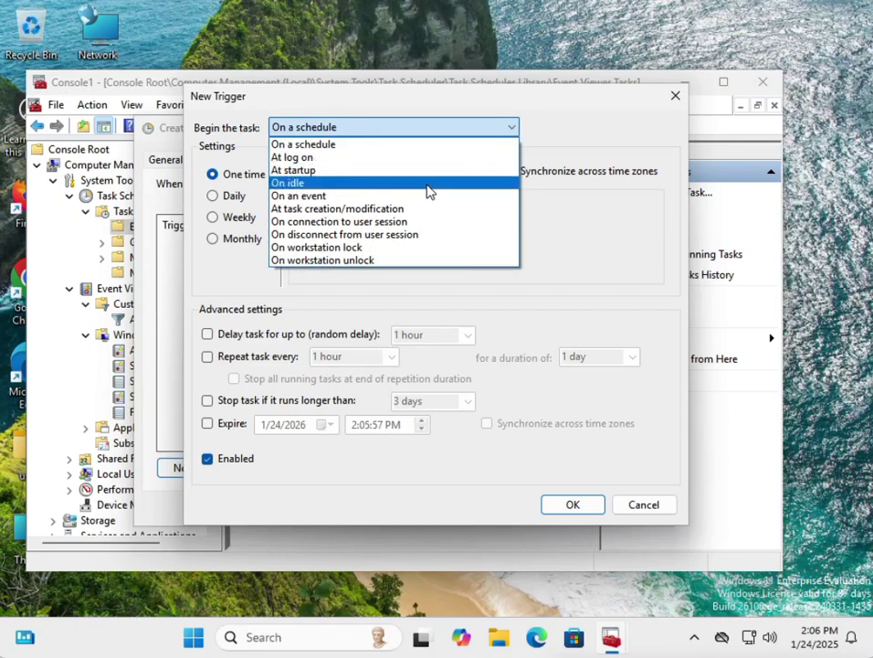
left_click(327, 199)
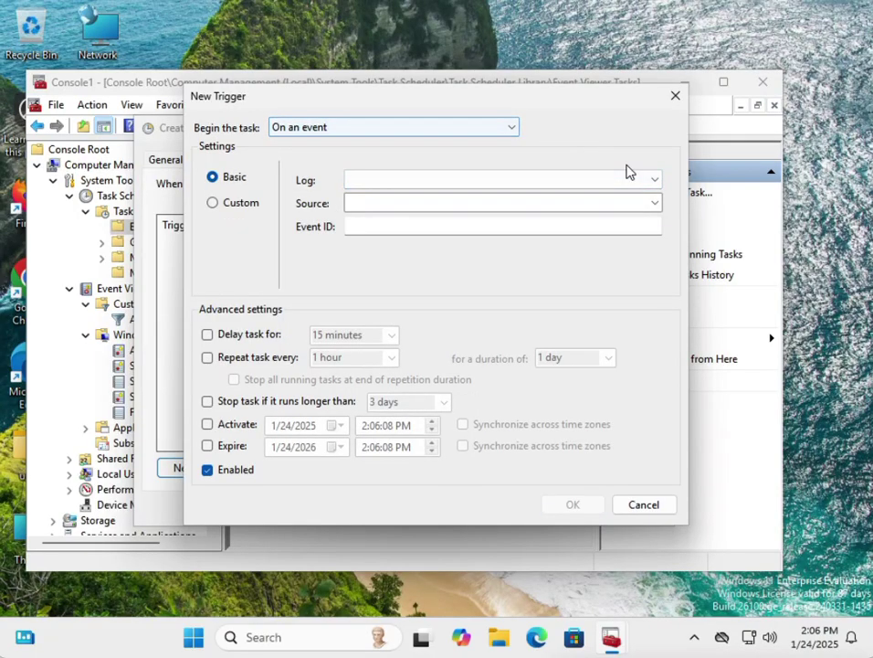
left_click(654, 183)
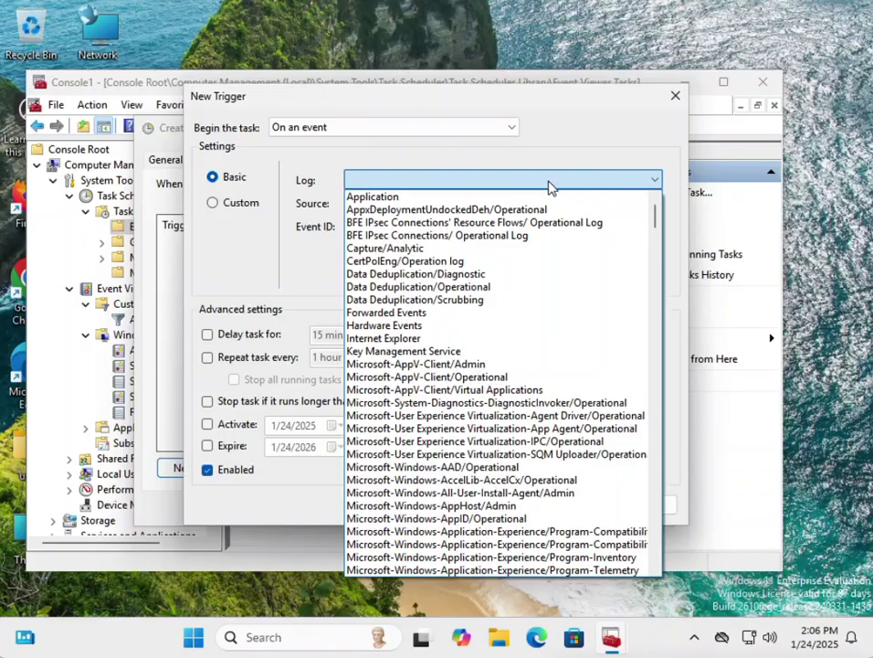
key("s")
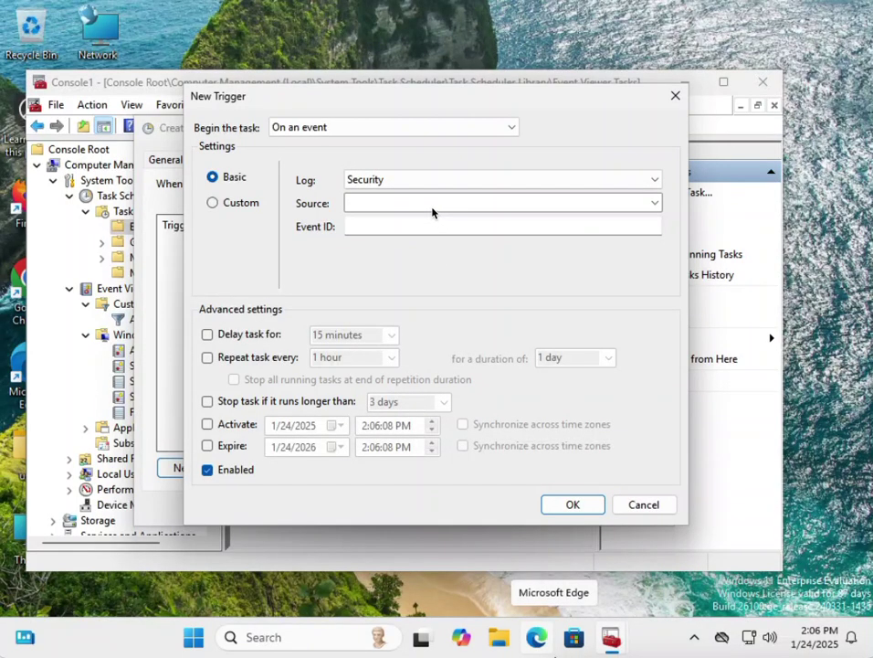
left_click(396, 225)
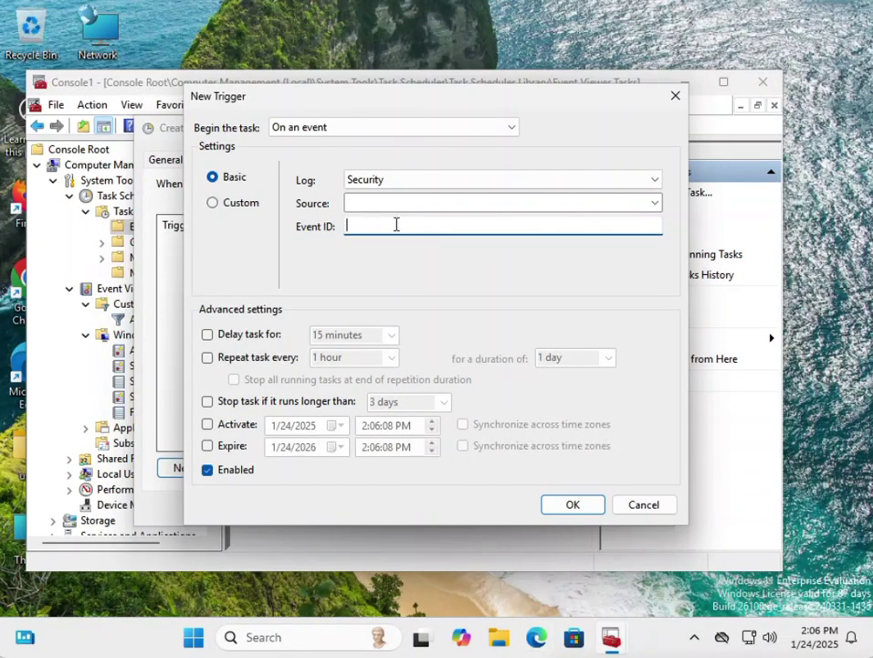
type("1102")
left_click(574, 506)
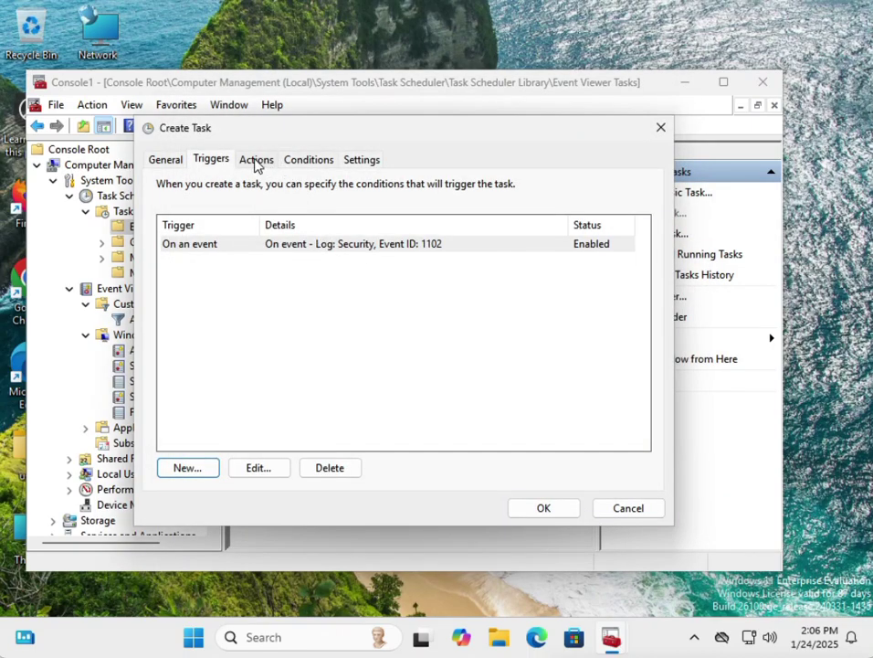
left_click(255, 160)
Add a Start a program action that runs reboot.bat from the Documents folder
left_click(201, 467)
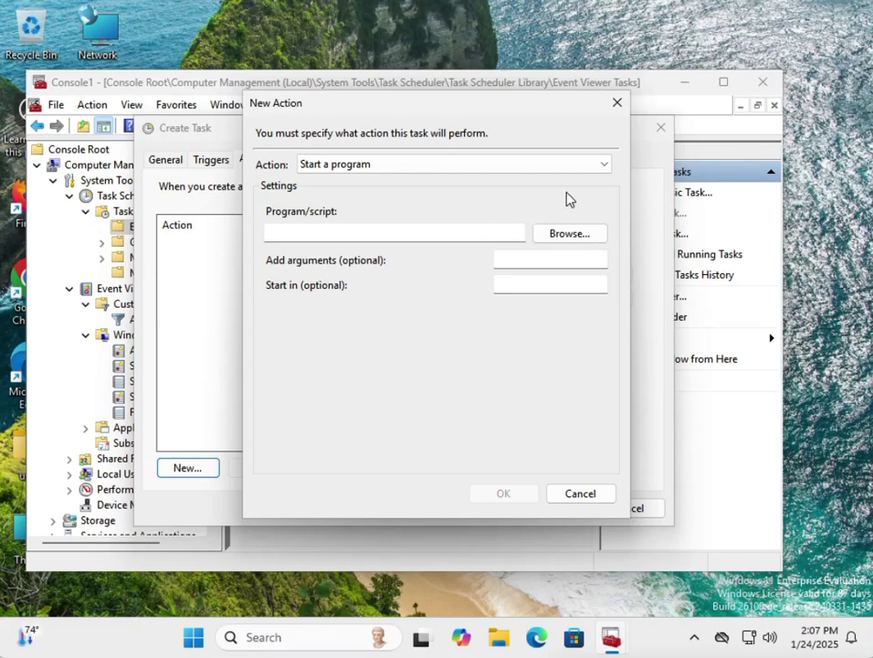
left_click(603, 165)
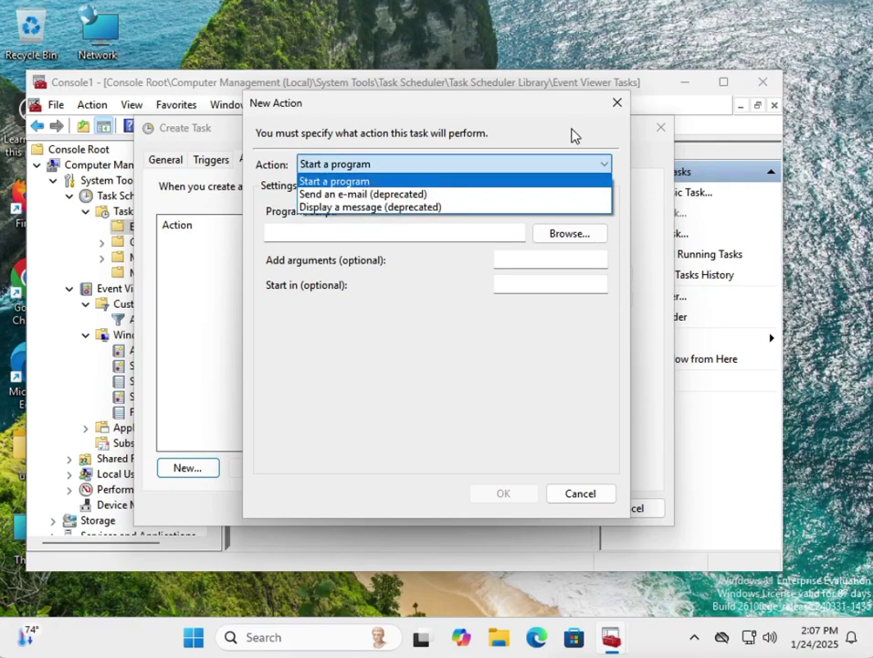
left_click(540, 135)
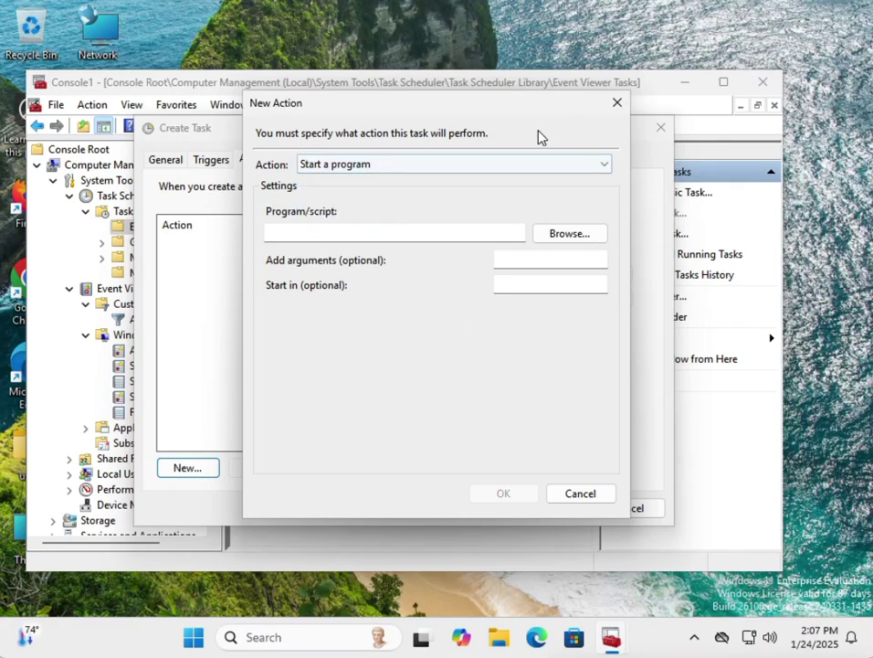
left_click(578, 236)
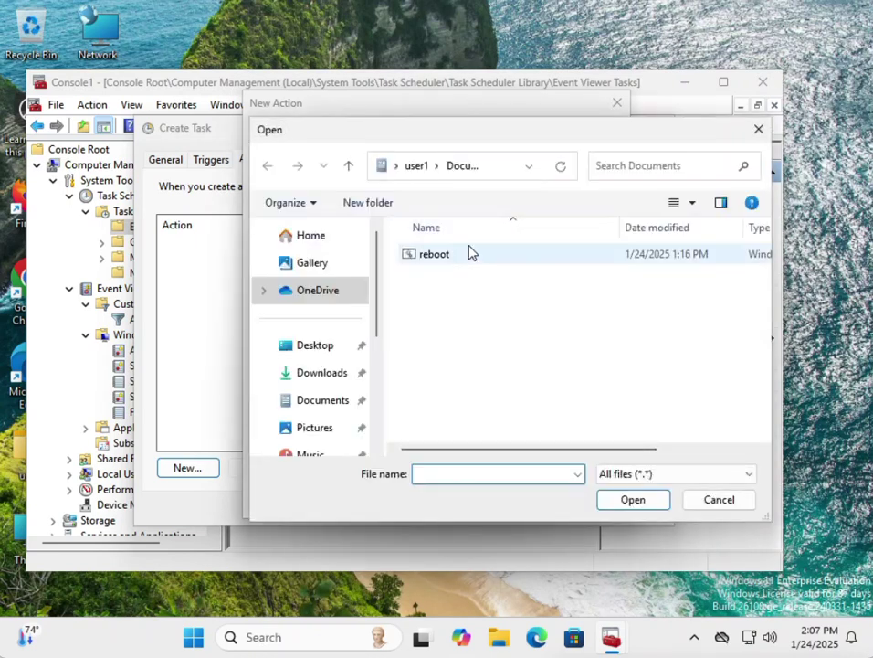
left_click(456, 256)
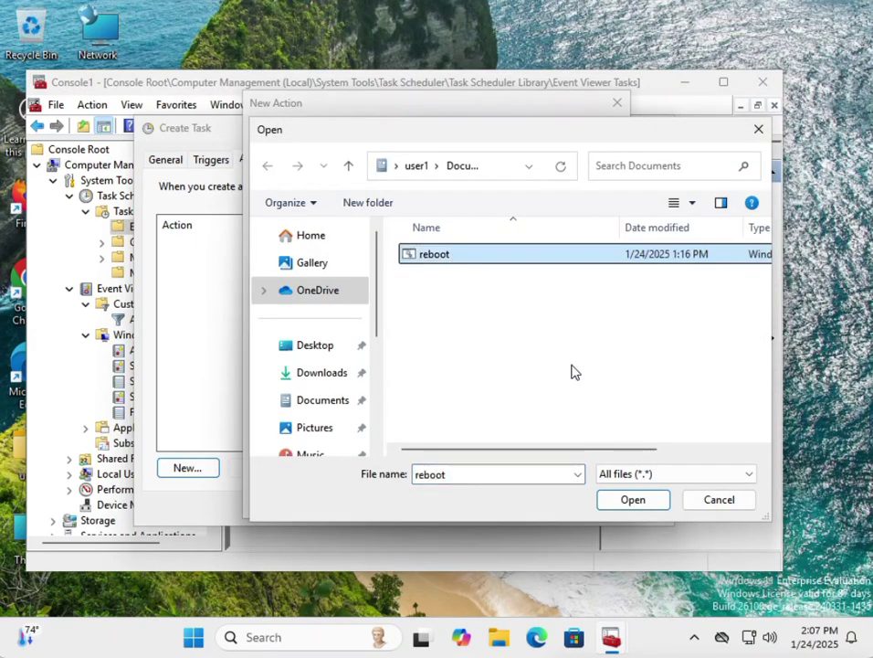
left_click(632, 502)
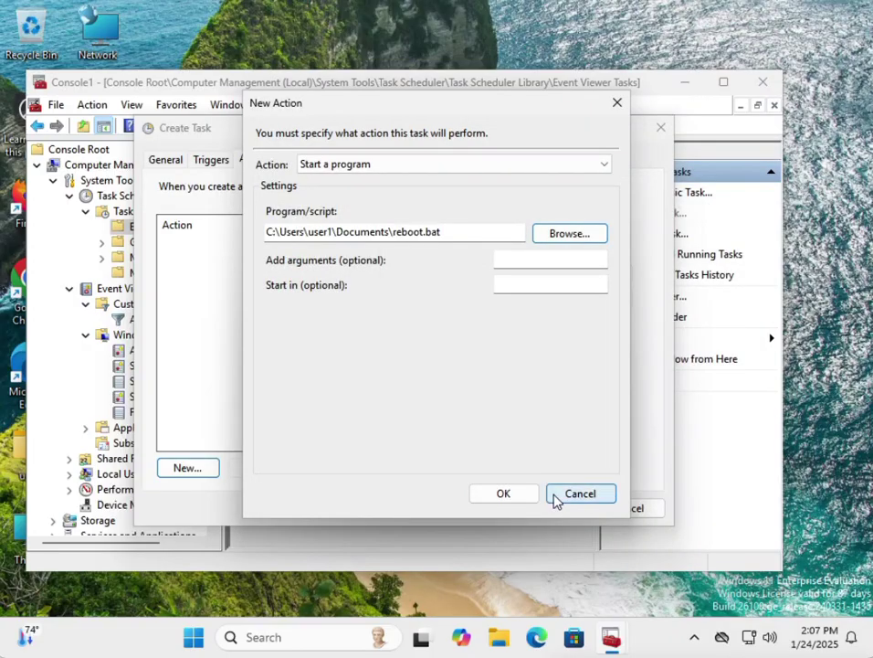
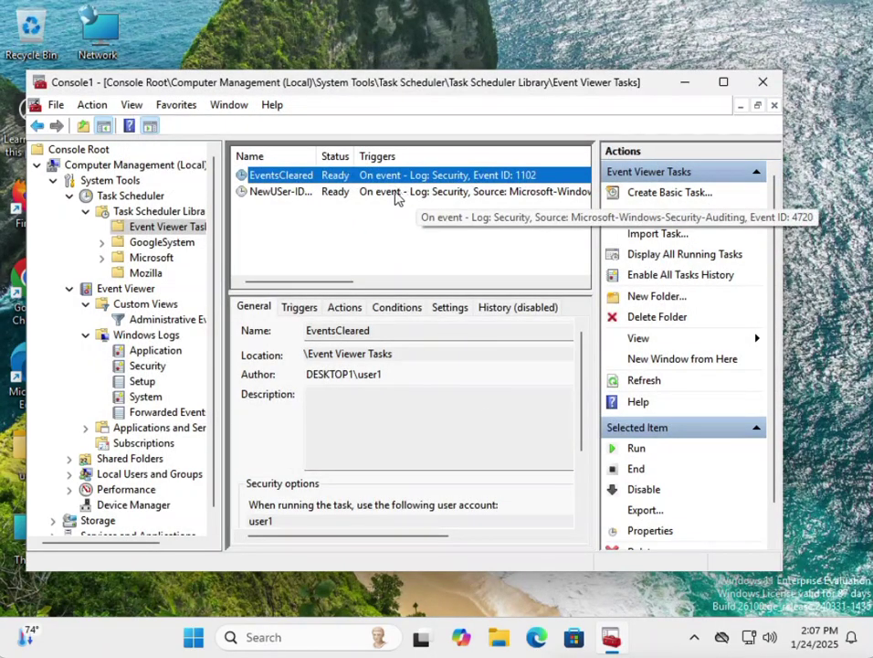
Open the Properties of the NewUSer-ID-4720 task from its context menu
right_click(311, 198)
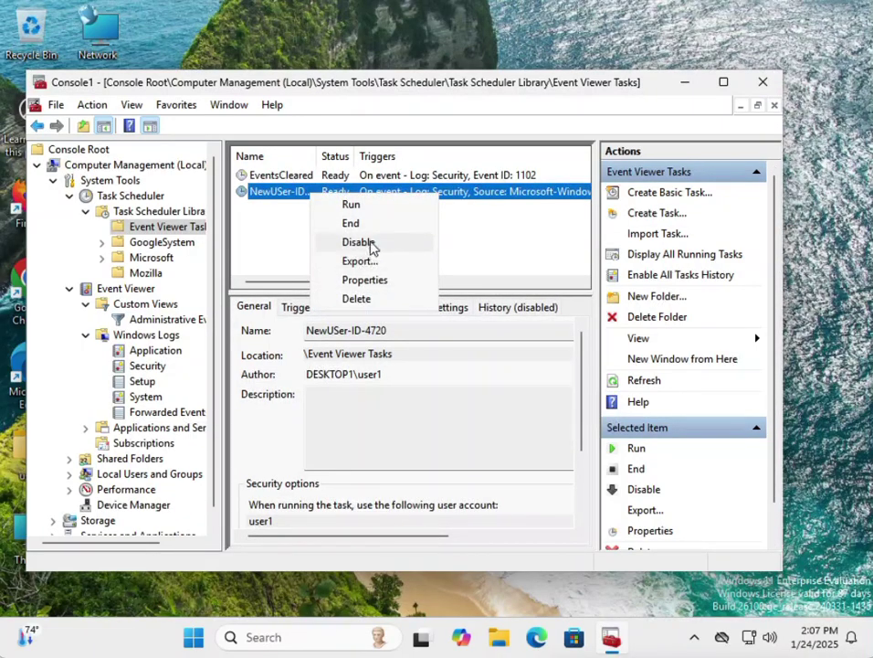
left_click(379, 278)
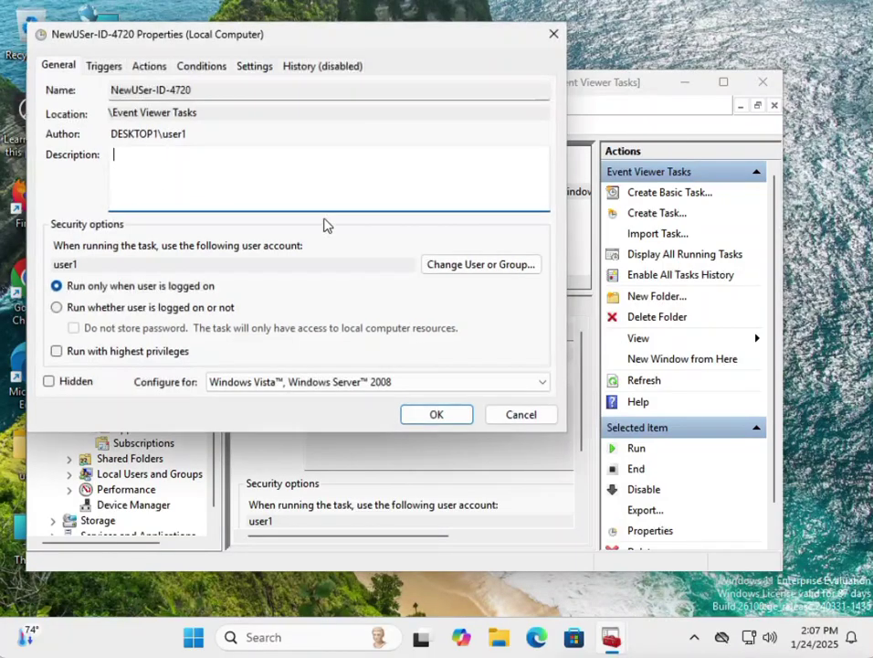
Check NewUSer-ID-4720's event trigger, reboot.bat action, conditions and settings, then cancel without changes
left_click(105, 67)
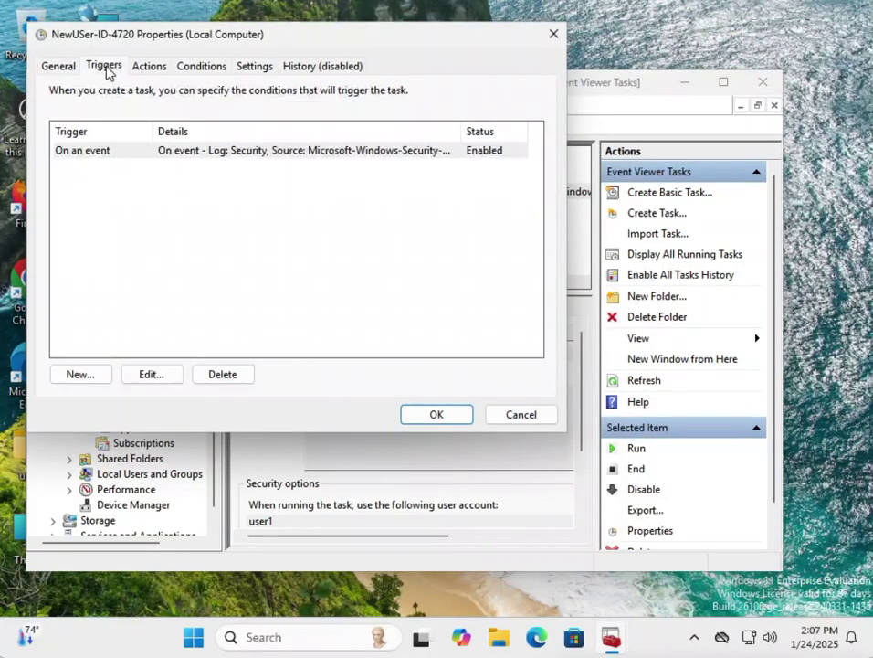
left_click(153, 71)
left_click(198, 69)
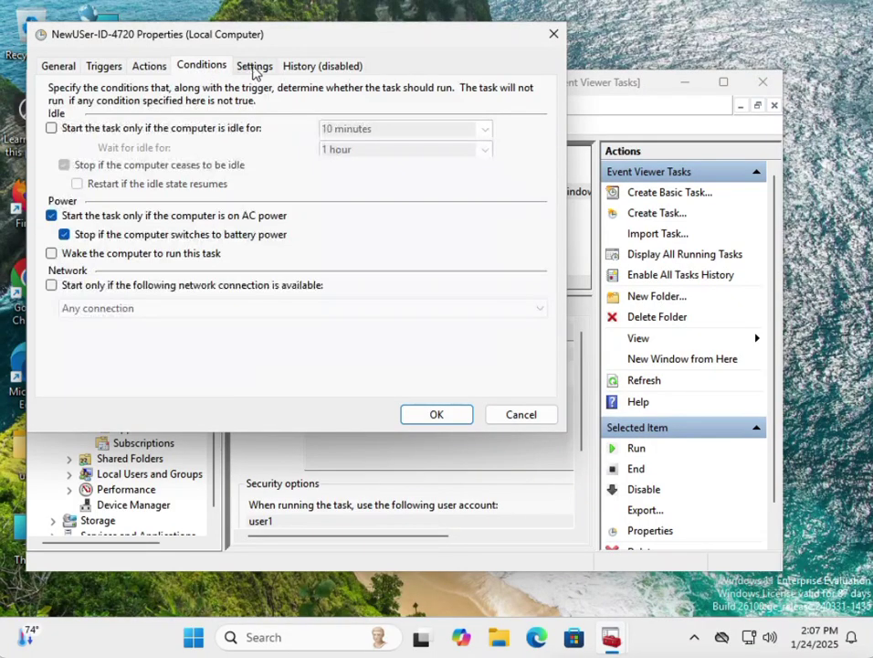
left_click(260, 68)
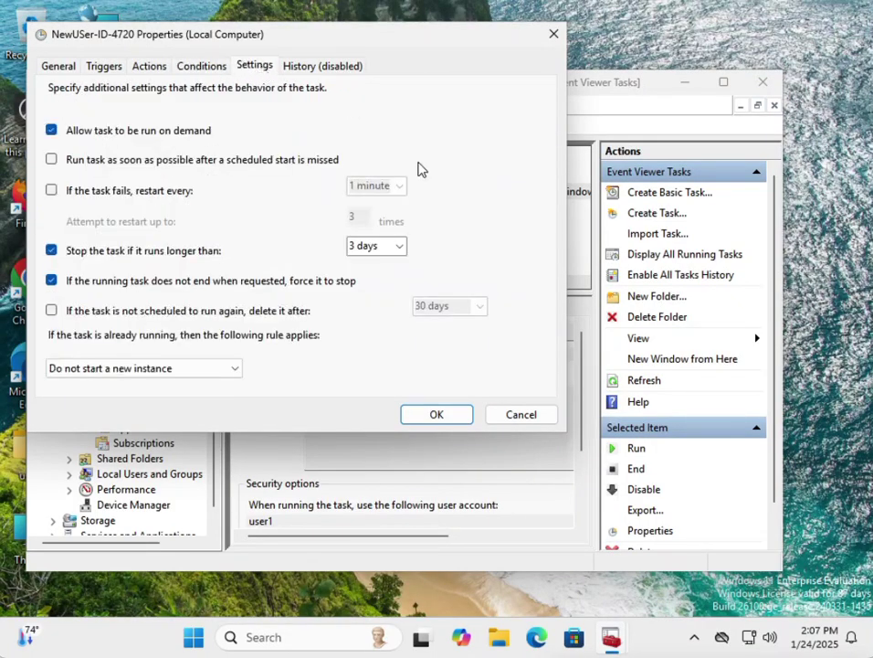
left_click(520, 416)
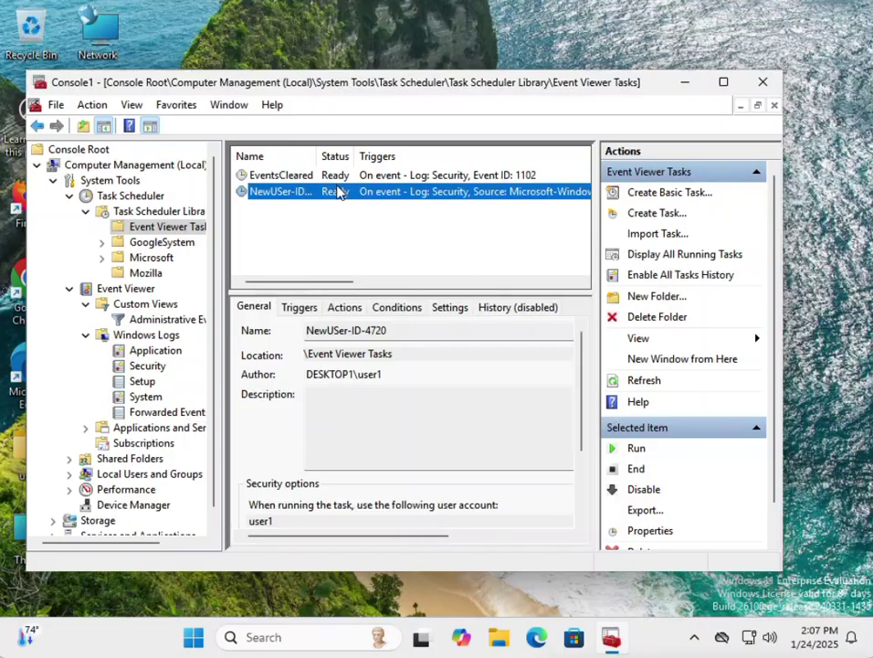